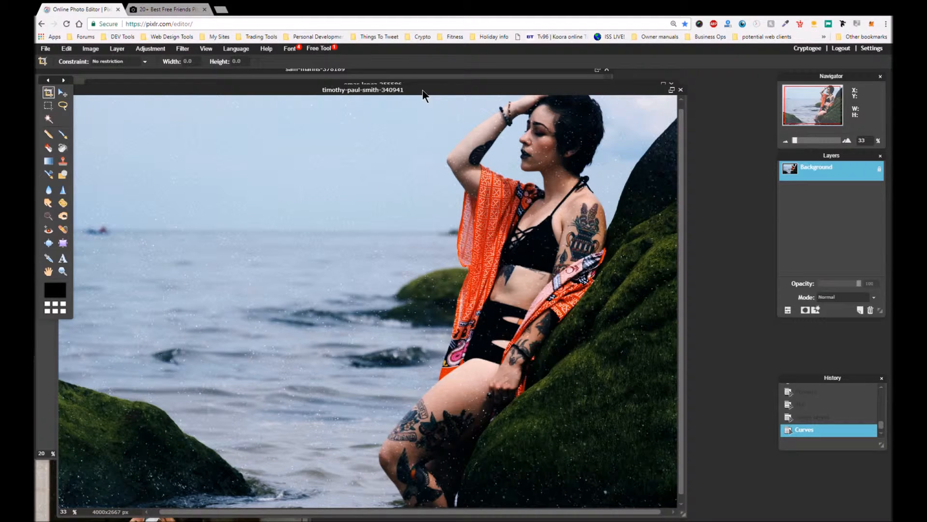
Step: Examine the finished snow-effect images: the woman on the rocky shore, the three laughing friends and the pair holding daisies
left_click_drag(412, 93, 410, 93)
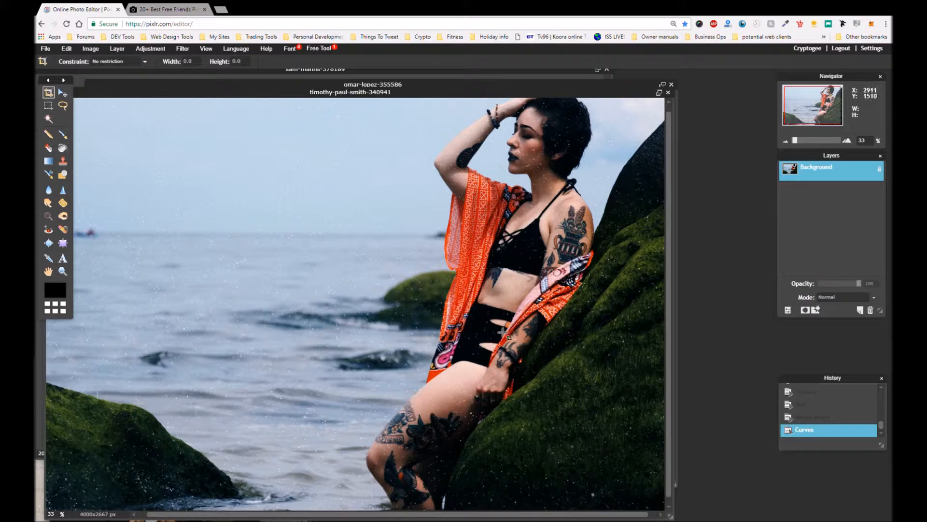
scroll(508, 288, "down", 1)
scroll(509, 288, "up", 1)
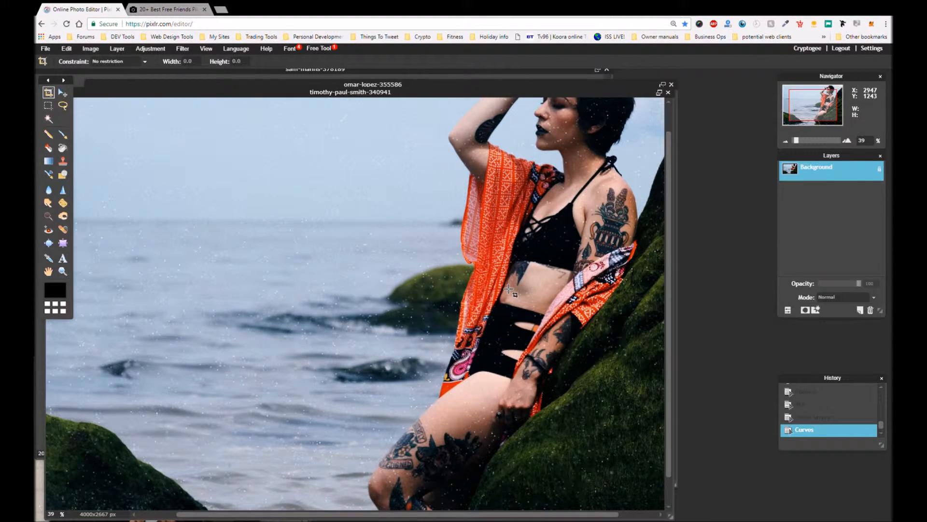
scroll(509, 289, "down", 1)
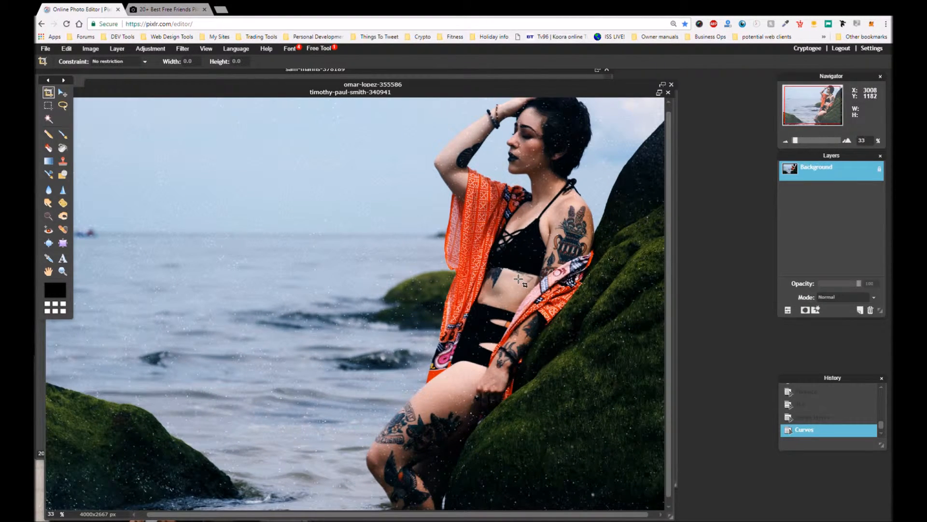
scroll(518, 279, "down", 1)
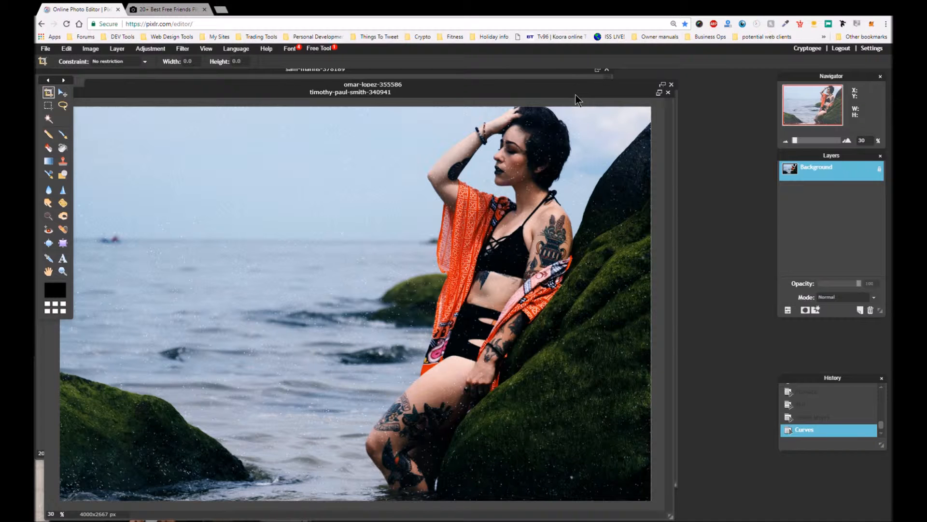
left_click_drag(578, 100, 773, 419)
left_click_drag(475, 87, 507, 88)
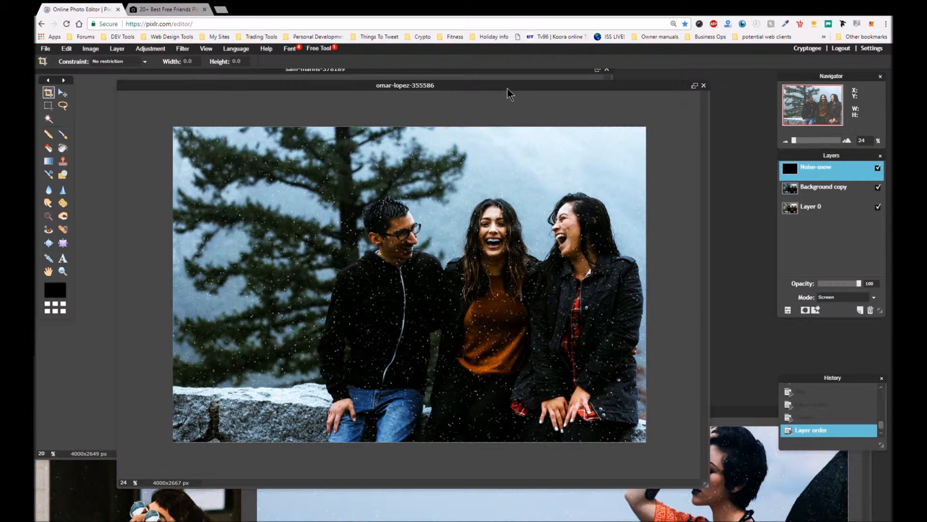
left_click_drag(507, 88, 506, 97)
left_click(480, 74)
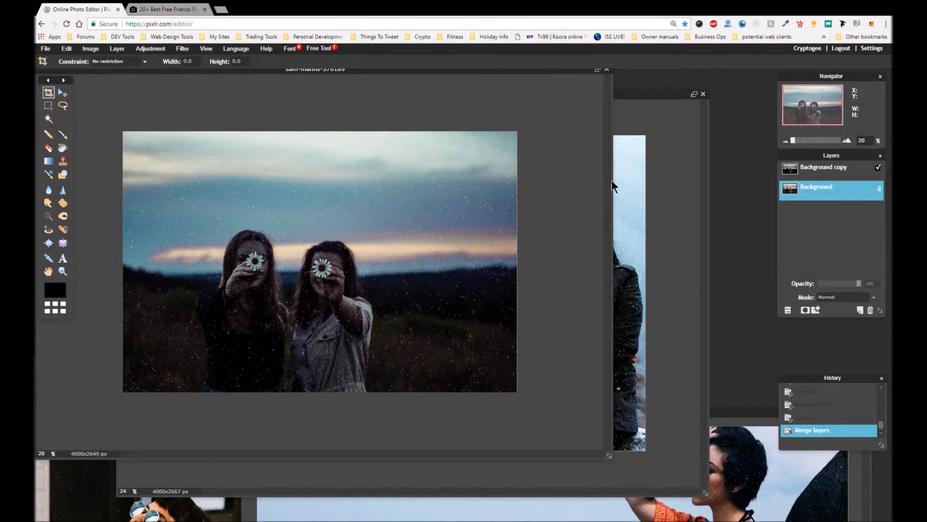
Step: Close the daisy photo and the photo of the three laughing friends without saving them
left_click(606, 70)
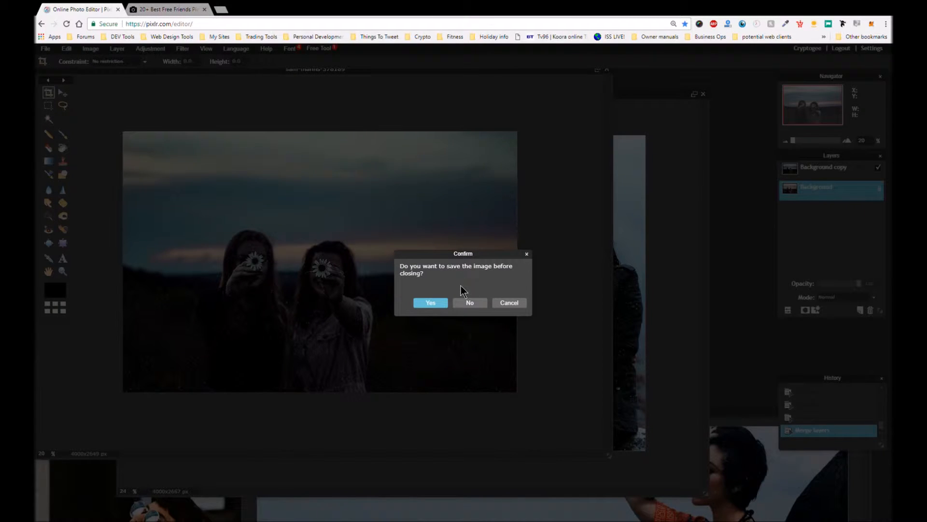
left_click(470, 303)
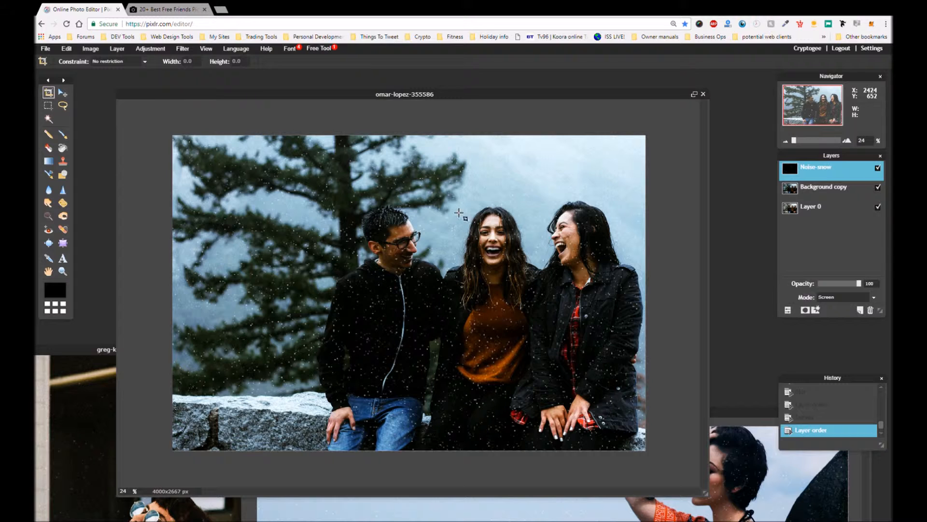
left_click_drag(433, 90, 428, 83)
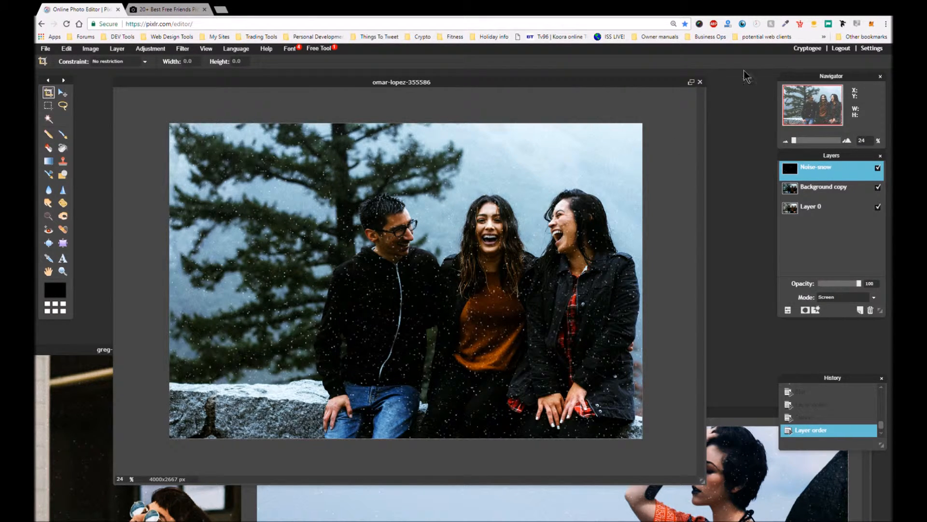
left_click(700, 82)
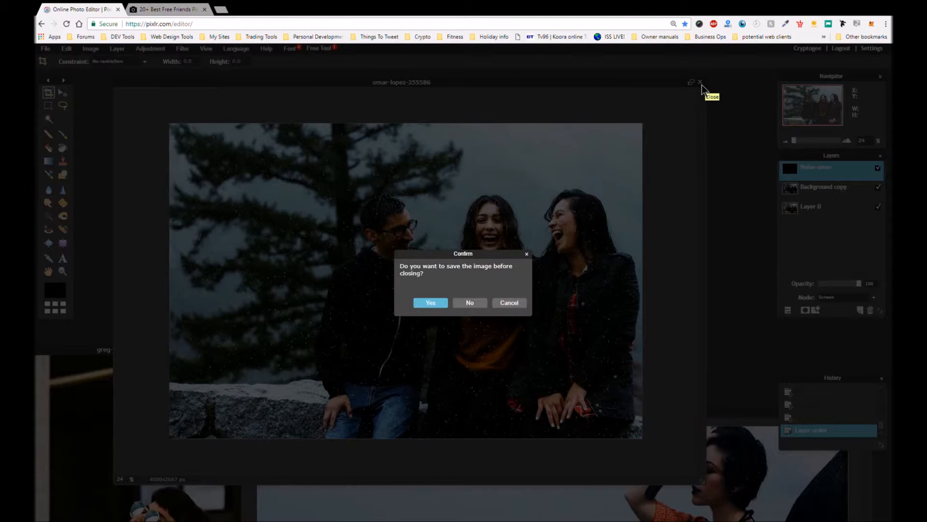
left_click(468, 303)
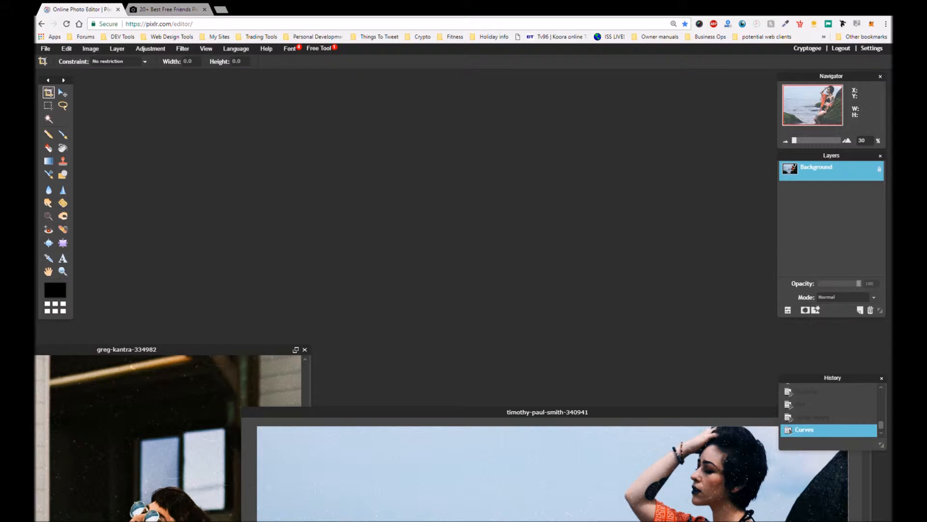
Step: Close the rocky-shore photo and the portrait of the woman in sunglasses without saving them
left_click_drag(740, 413, 550, 360)
left_click(710, 360)
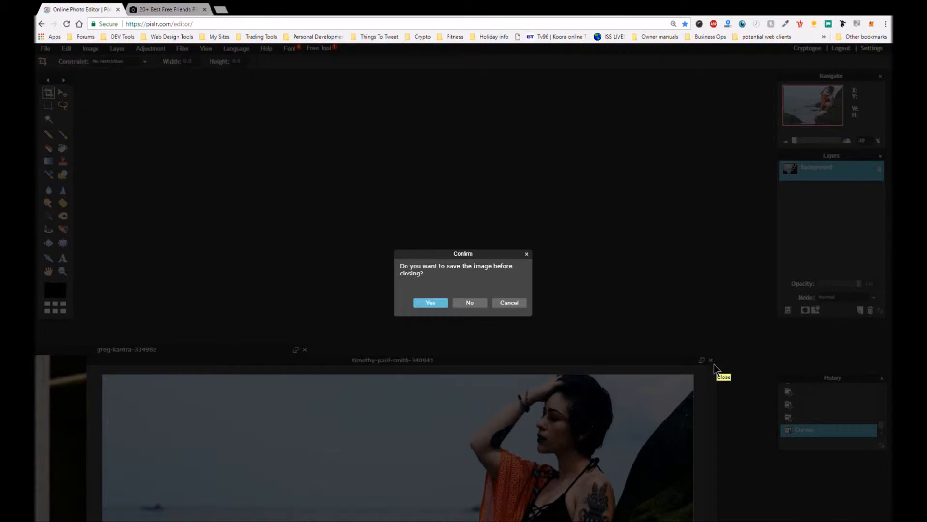
left_click(470, 303)
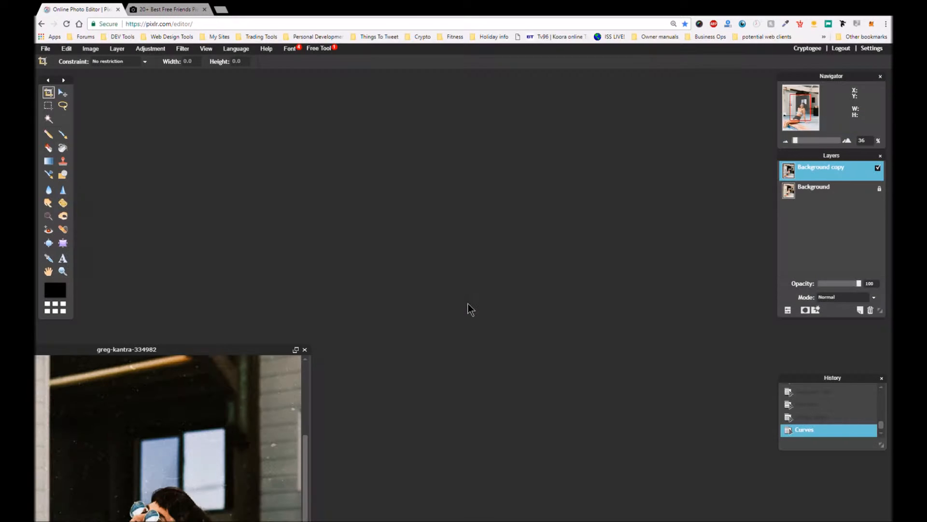
left_click_drag(193, 350, 462, 124)
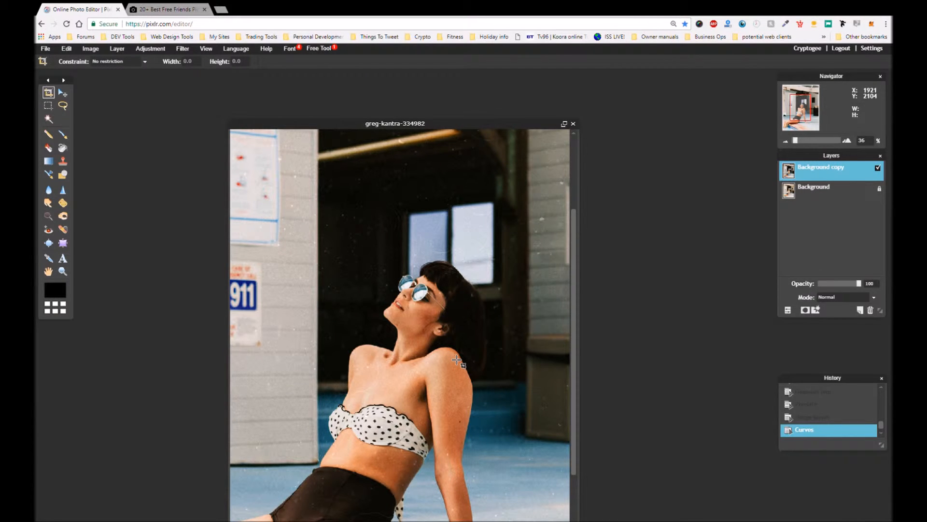
left_click(573, 124)
left_click(468, 303)
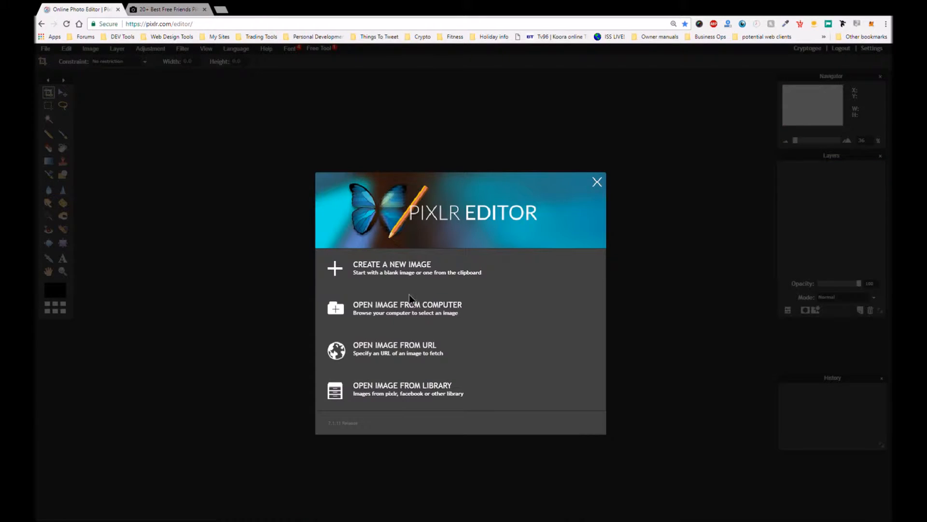
Step: Open the original photo of the three laughing friends from the computer and show the whole image at 24% zoom
left_click(396, 312)
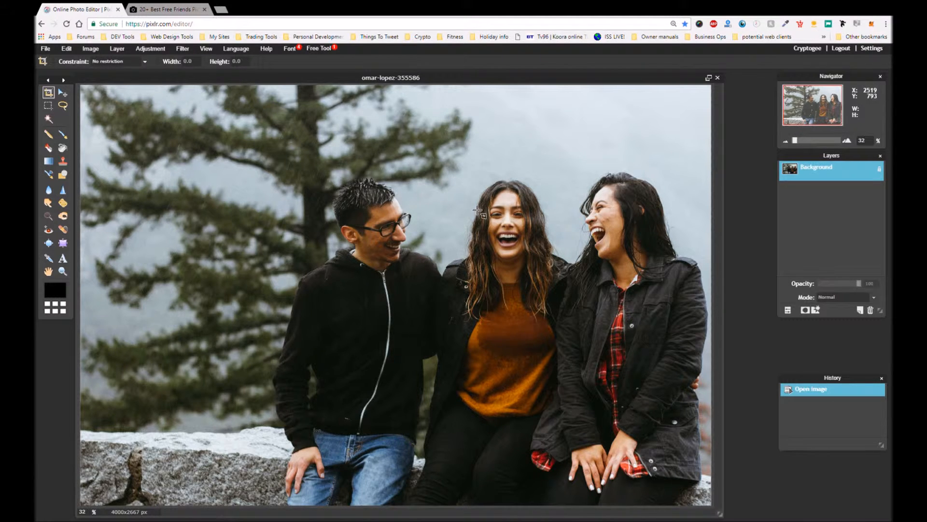
scroll(491, 316, "up", 1)
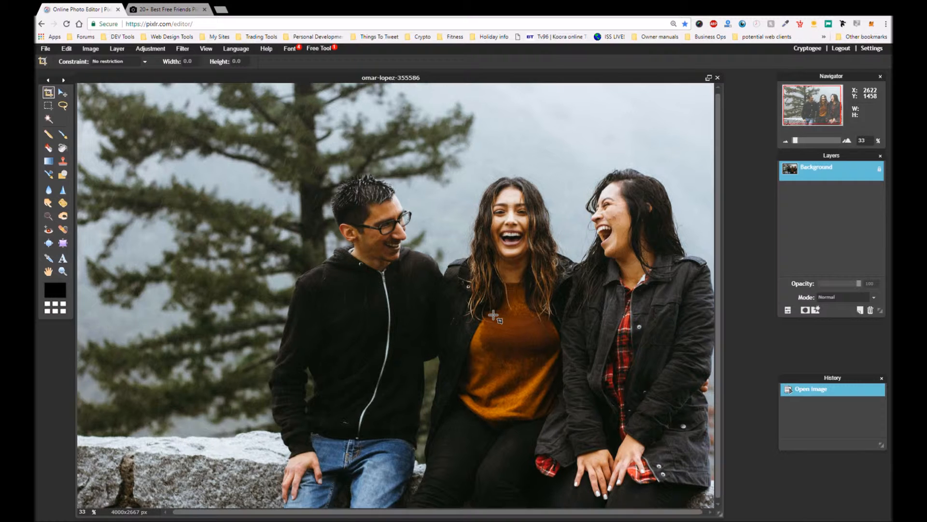
scroll(491, 316, "up", 1)
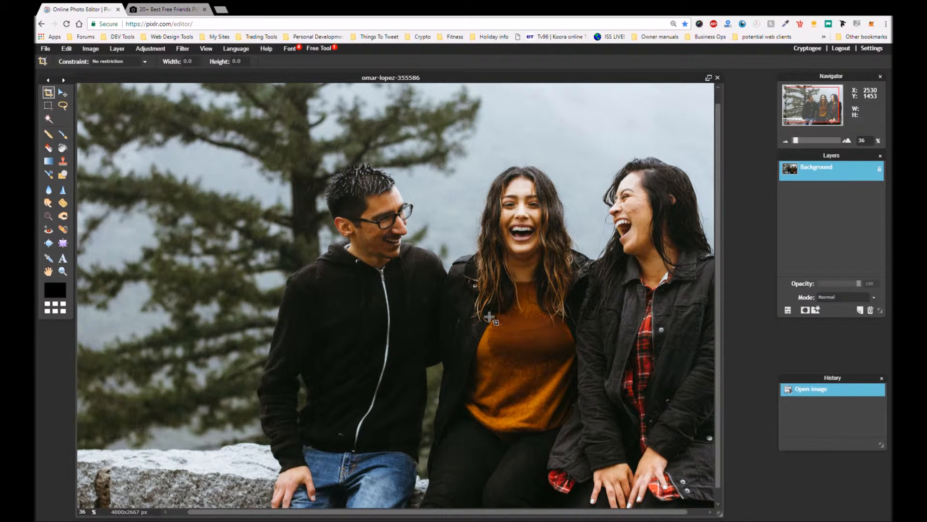
scroll(489, 316, "down", 2)
scroll(489, 317, "down", 1)
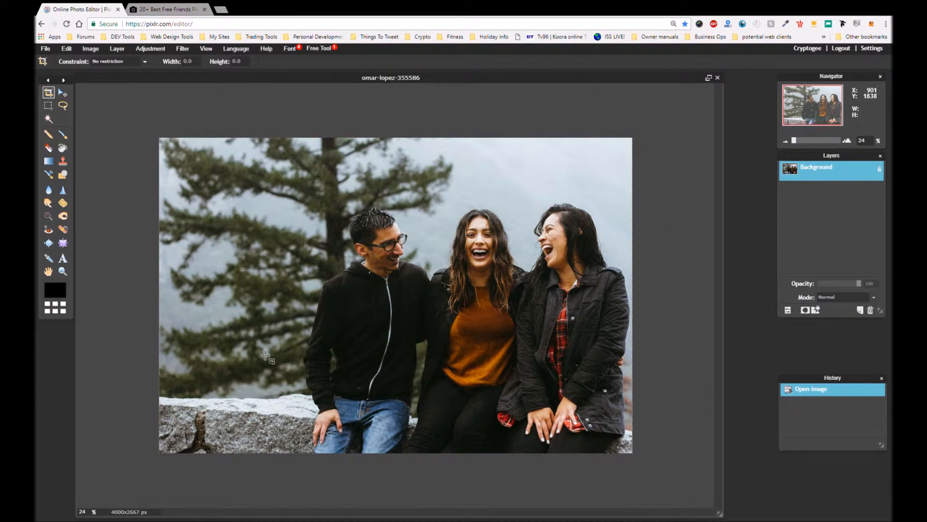
Step: Apply a Brightness & Contrast adjustment to the Background layer with the contrast at 11
left_click(143, 50)
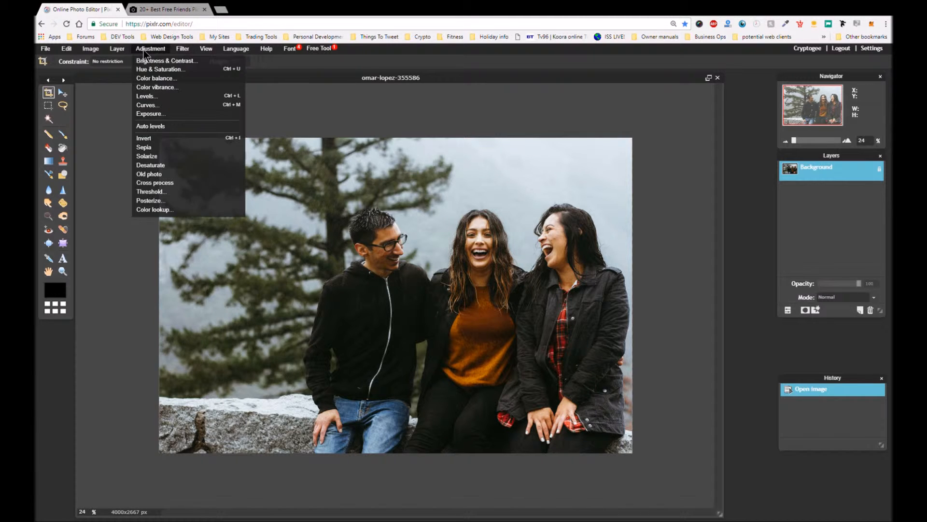
left_click(169, 64)
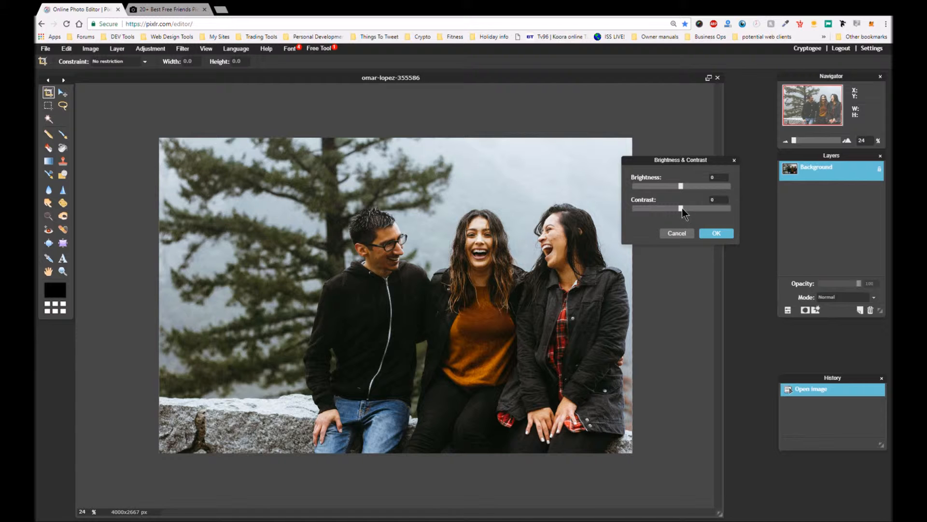
left_click_drag(688, 207, 686, 206)
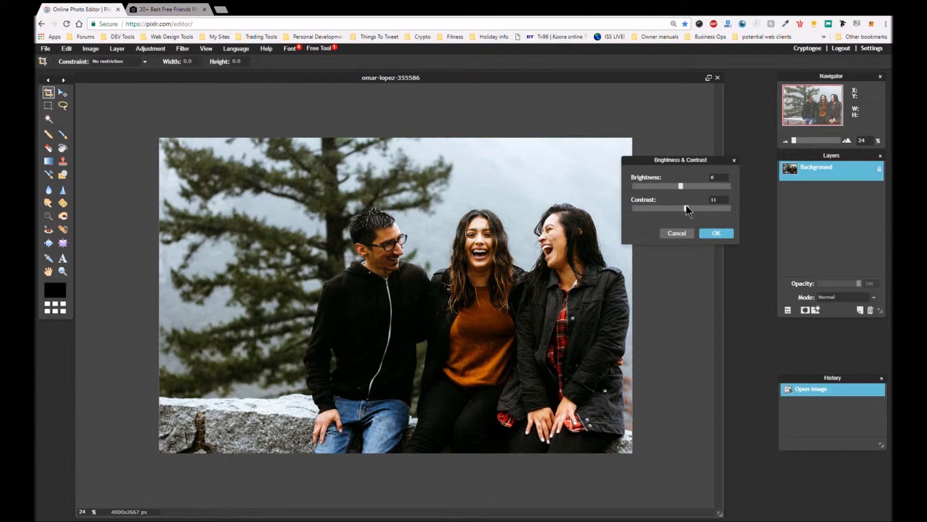
left_click(717, 233)
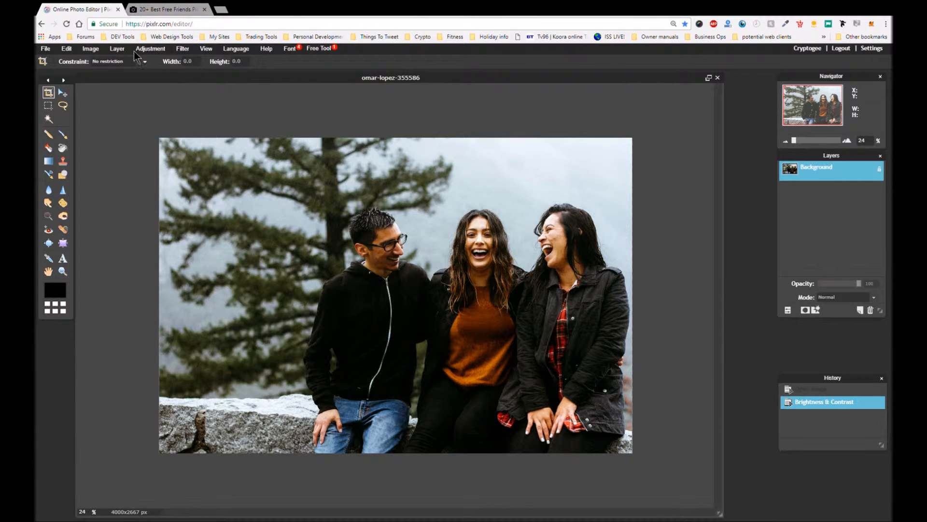
Step: Duplicate the Background layer and add a new empty layer named Effects above the copy
left_click(119, 49)
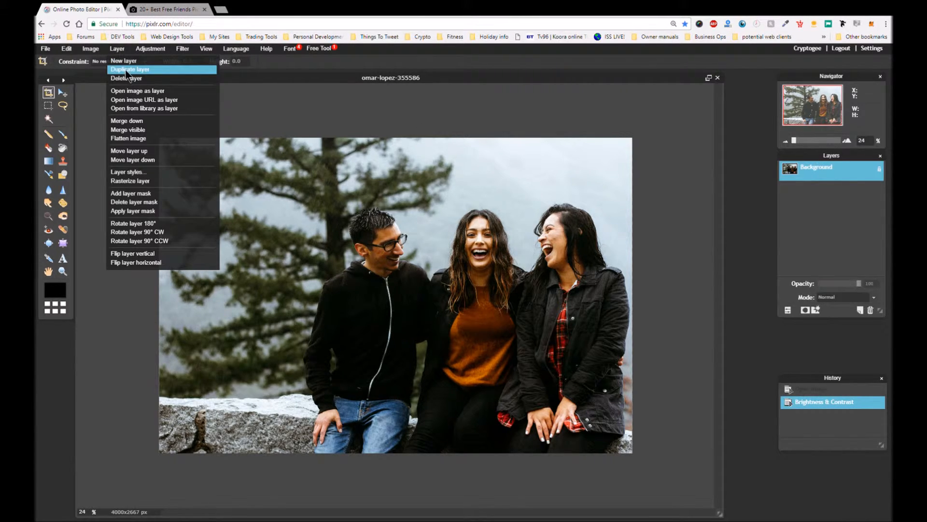
left_click(127, 70)
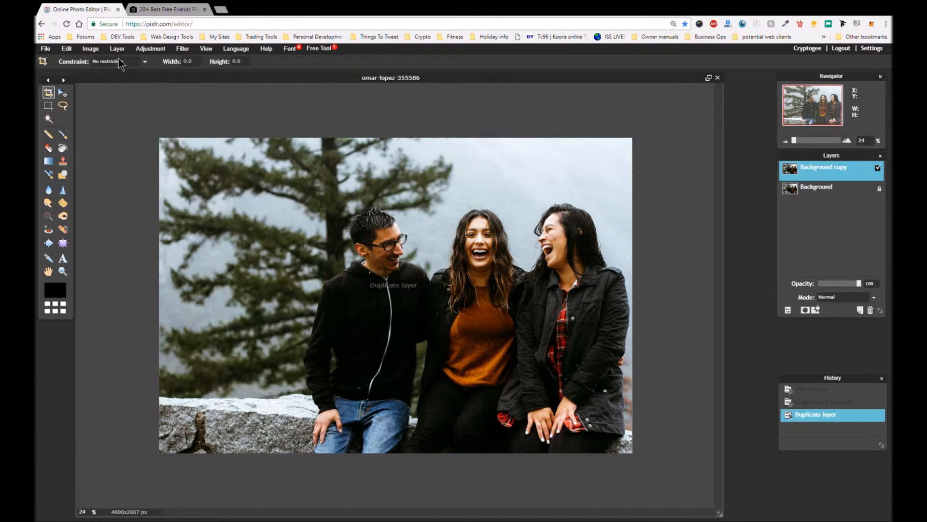
left_click(117, 48)
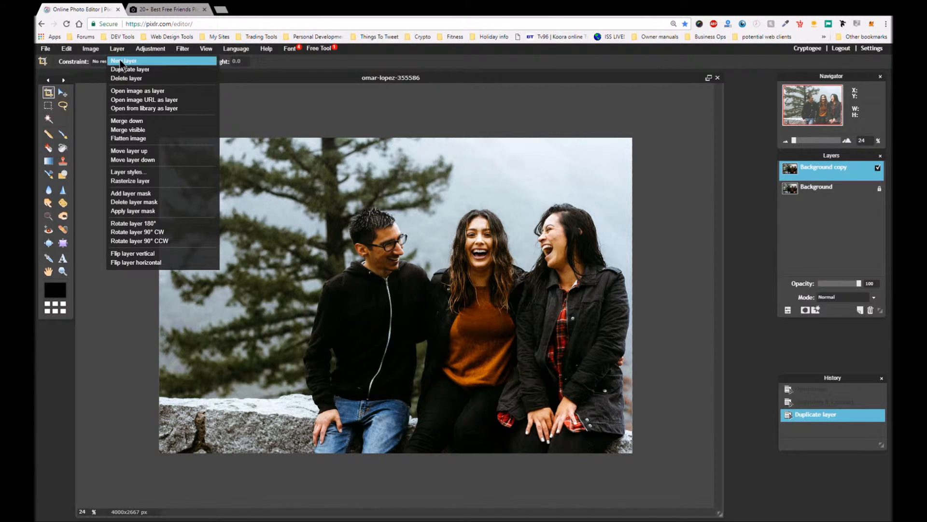
left_click(121, 62)
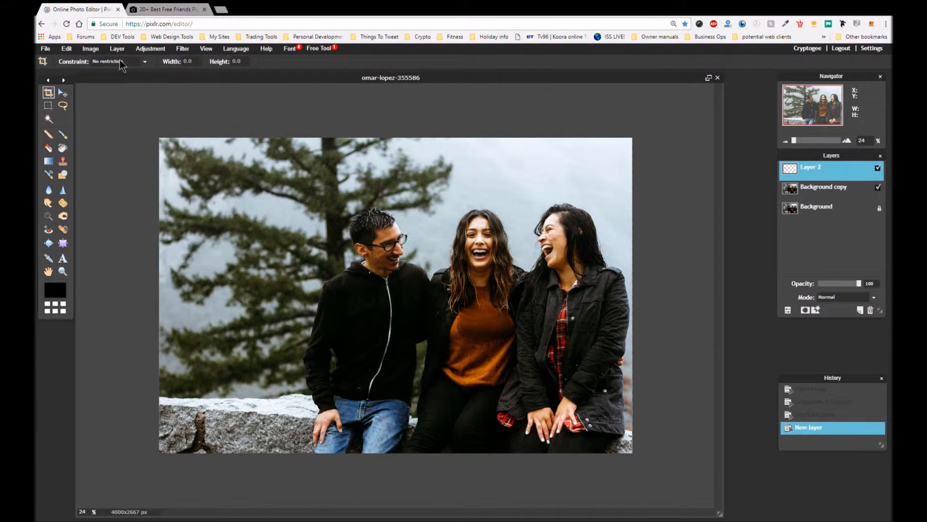
double_click(828, 176)
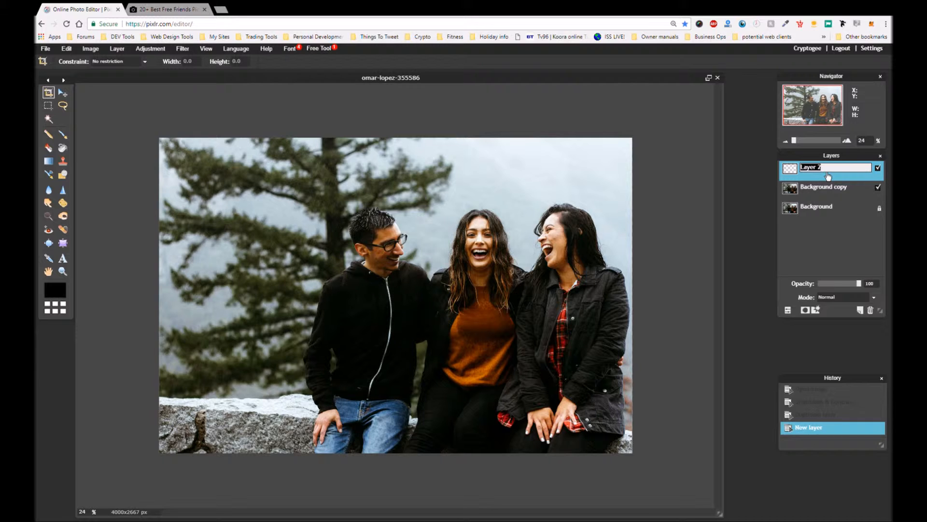
type("Effects")
left_click(841, 247)
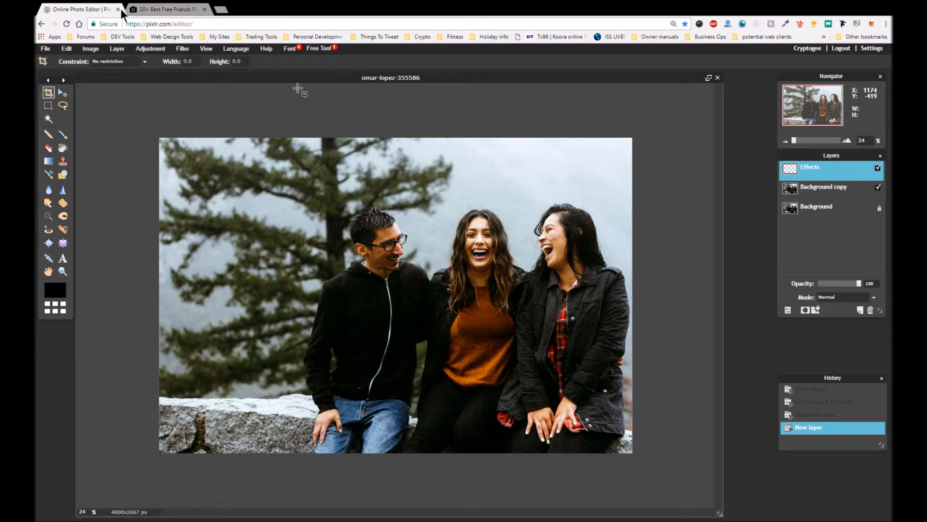
Step: Fill the Effects layer with black (000000) using the Paint bucket tool
left_click(183, 49)
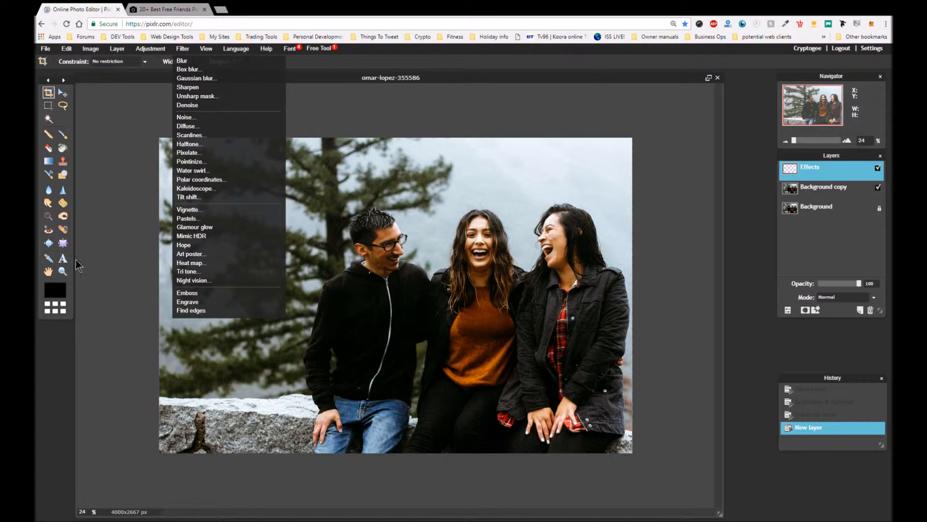
left_click(57, 292)
left_click(57, 291)
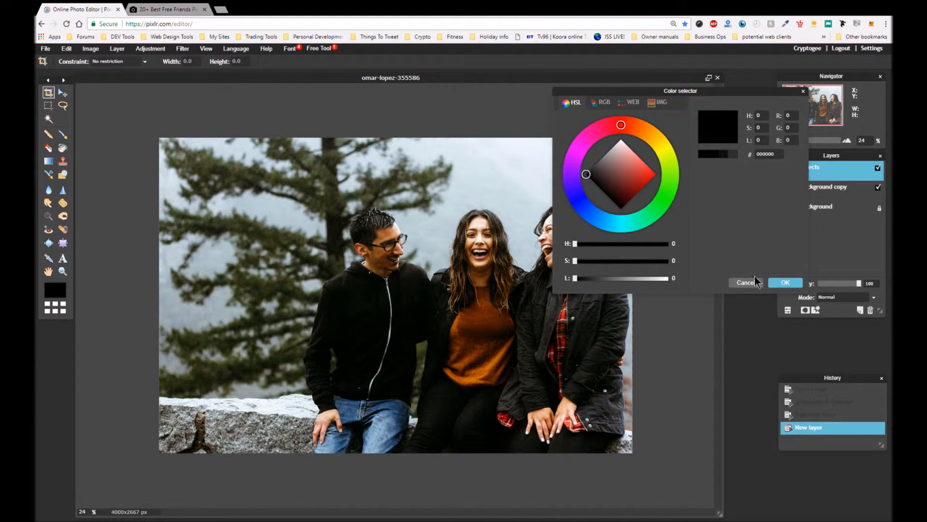
left_click(786, 282)
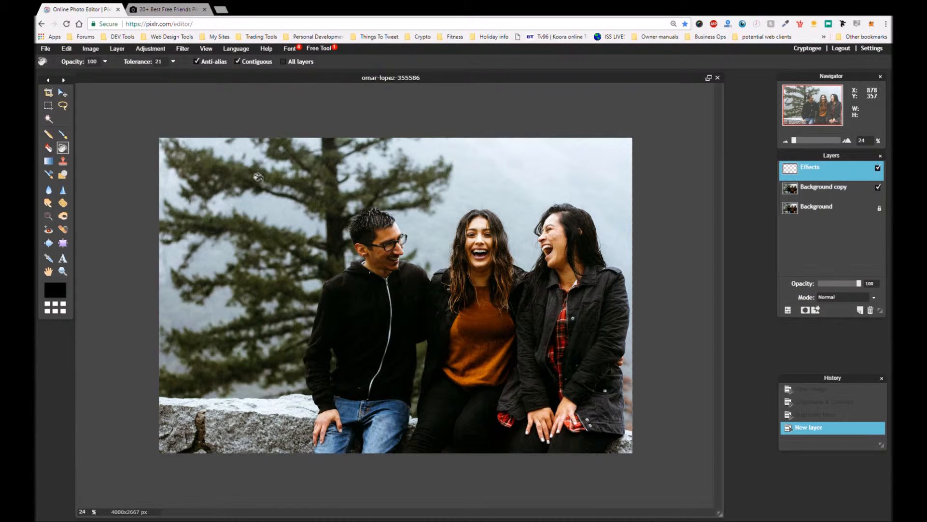
left_click(284, 177)
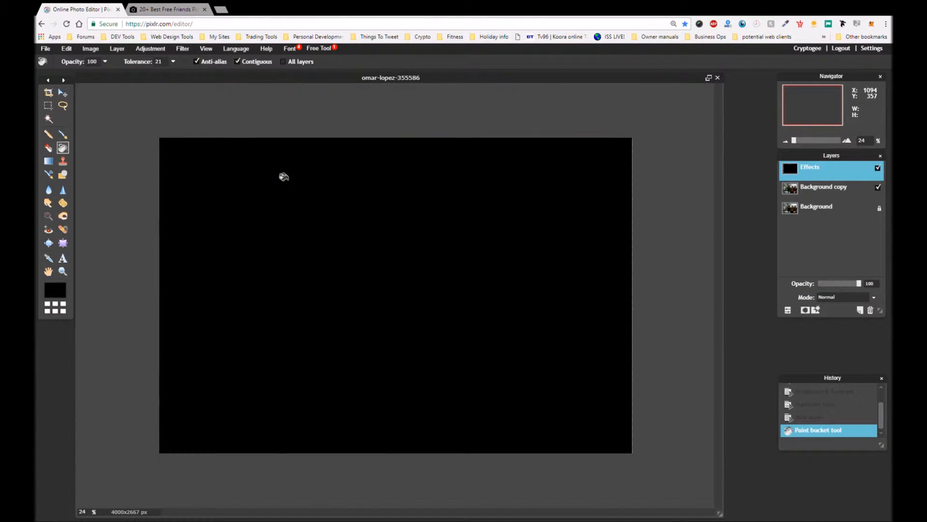
Step: Add monochromatic noise to the black Effects layer with the amount near maximum, and set the layer's blend mode to Screen
left_click(181, 50)
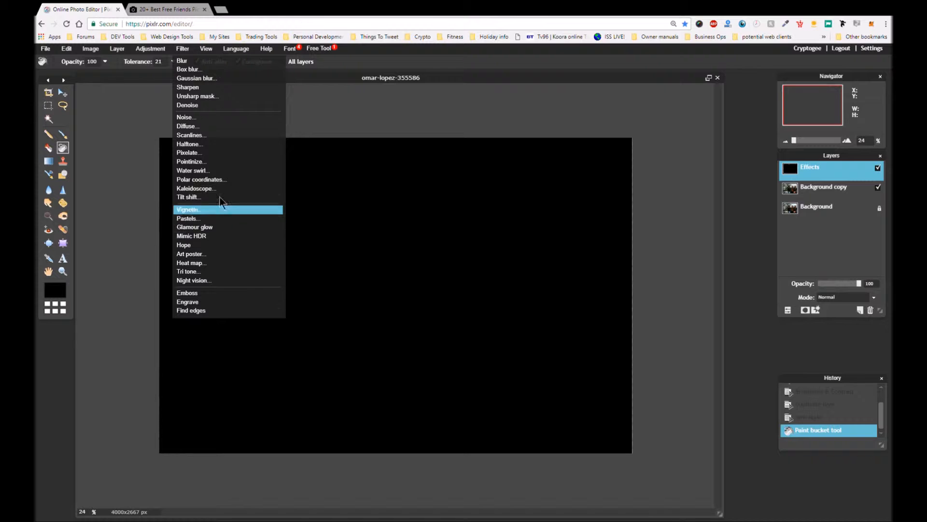
left_click(226, 117)
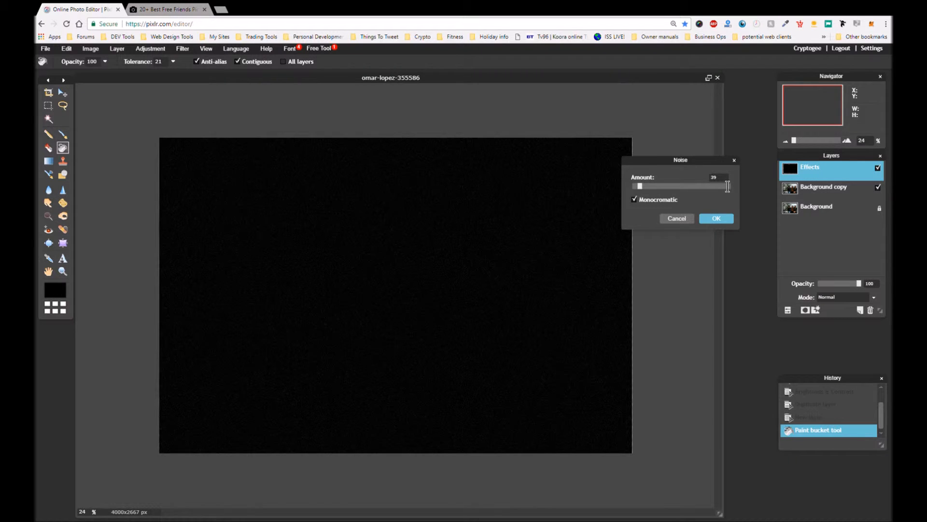
left_click(728, 186)
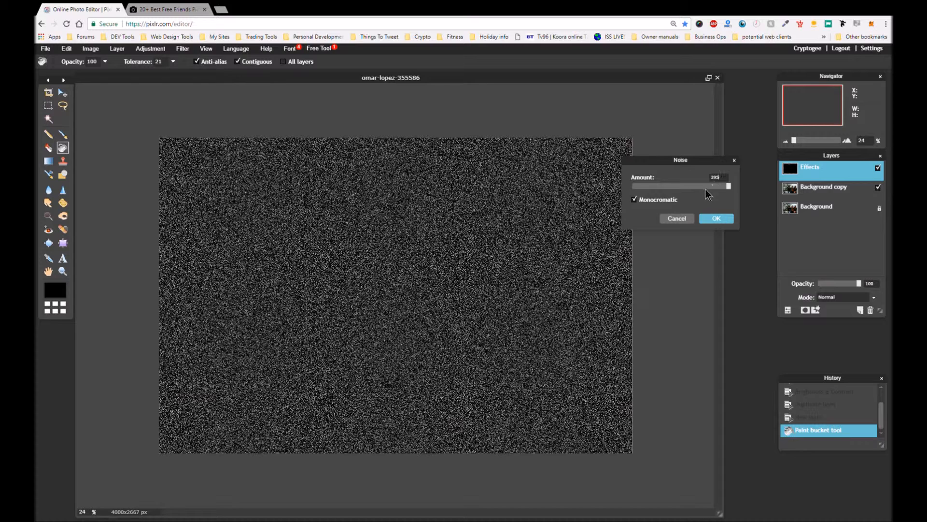
left_click(728, 220)
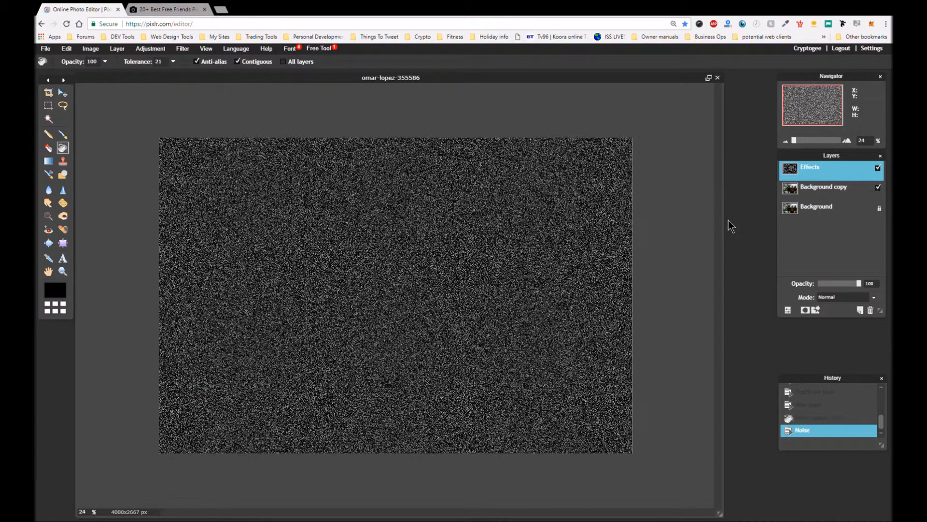
left_click(873, 298)
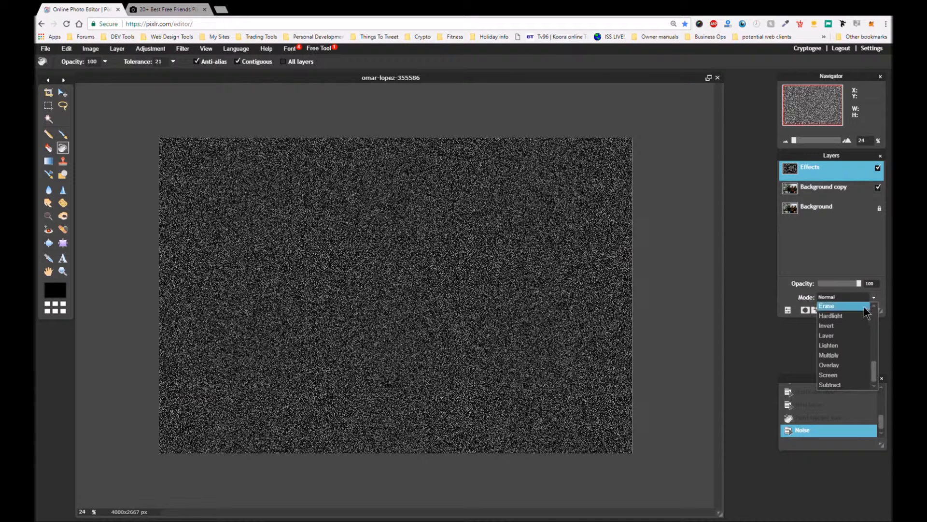
left_click(833, 376)
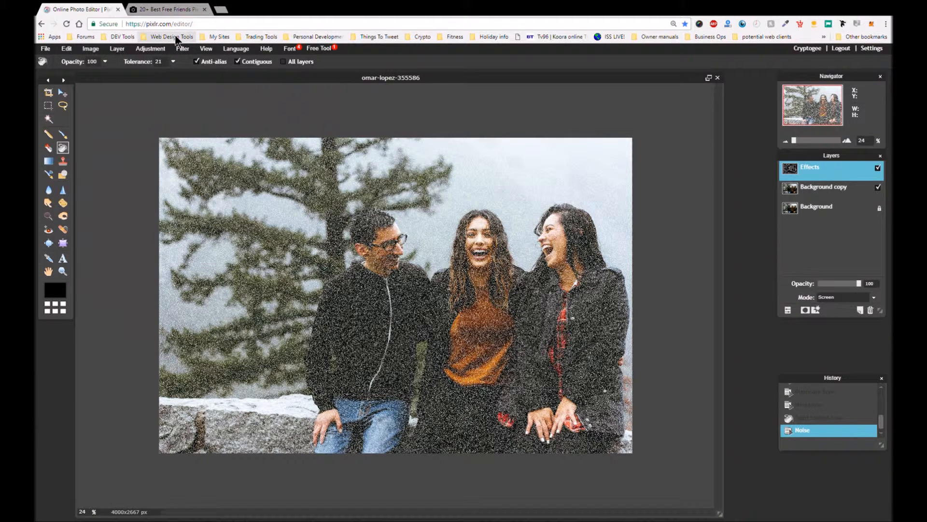
Step: Apply the Pastels filter to the Effects layer with size 1 and the Inverse option enabled
left_click(180, 50)
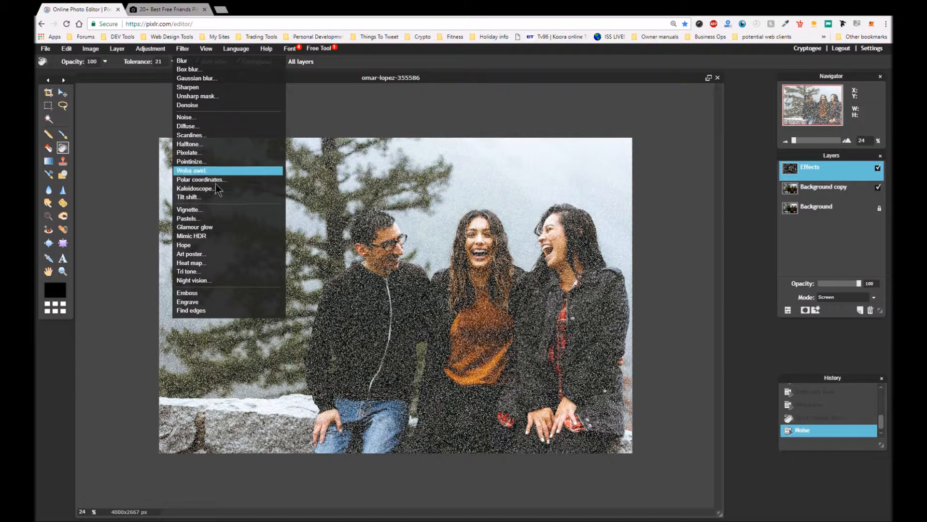
left_click(209, 218)
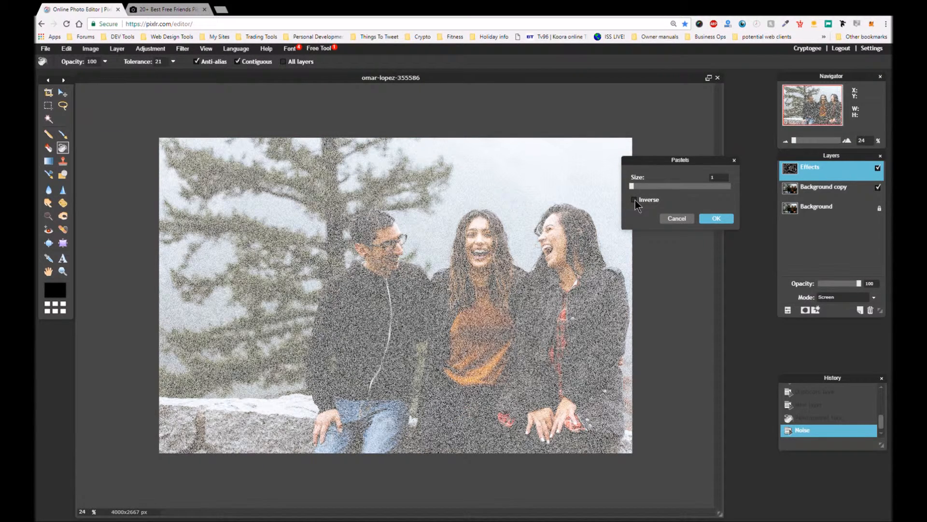
left_click(634, 200)
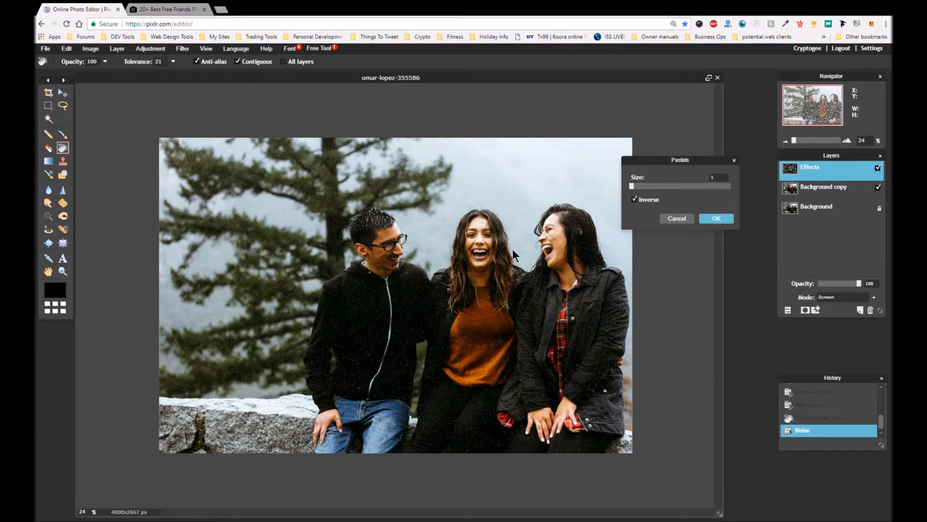
left_click(716, 218)
Step: Apply the Pixelate filter to the Effects layer with a cell size of 12 to enlarge the snow specks
scroll(490, 264, "up", 1)
scroll(490, 264, "up", 5)
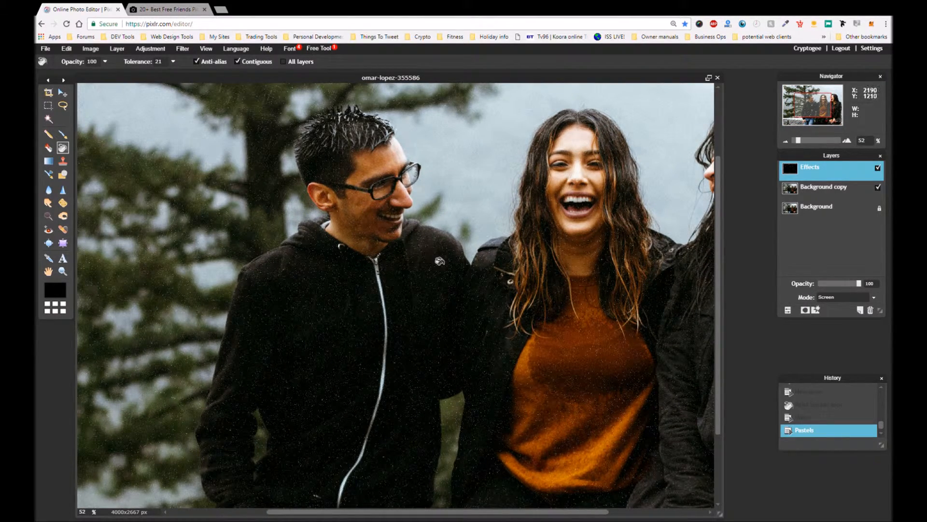
scroll(439, 261, "down", 5)
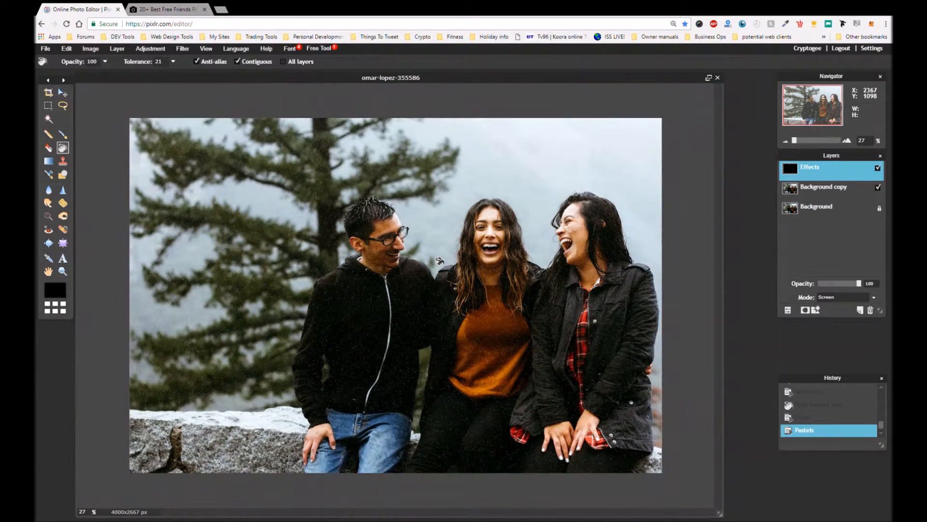
scroll(439, 261, "up", 1)
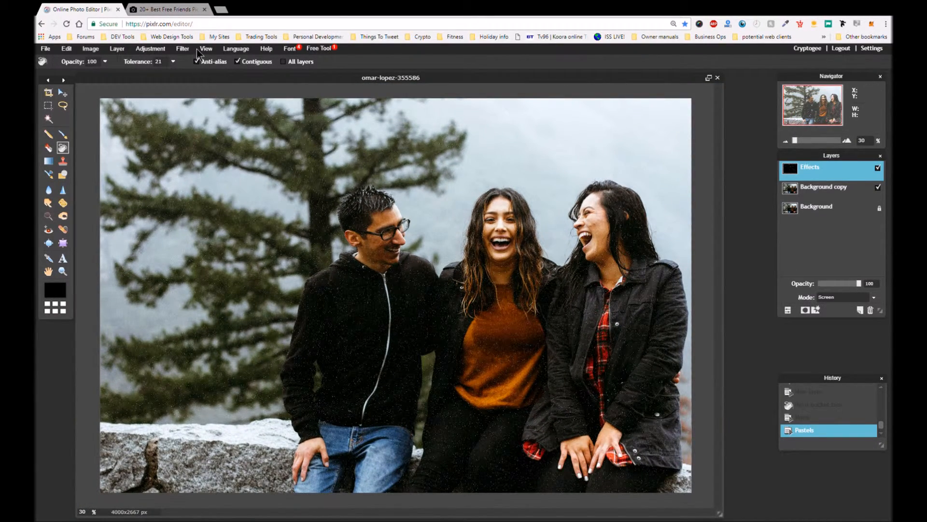
left_click(182, 48)
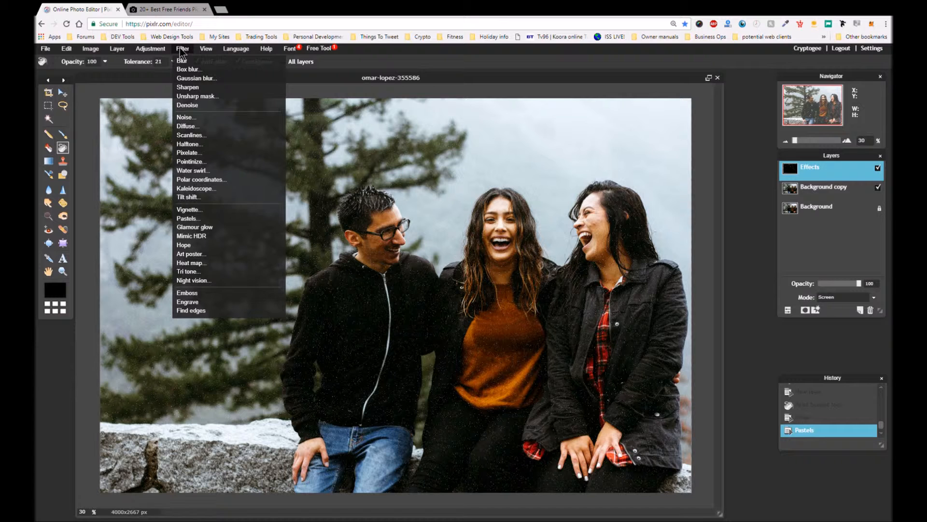
left_click(193, 152)
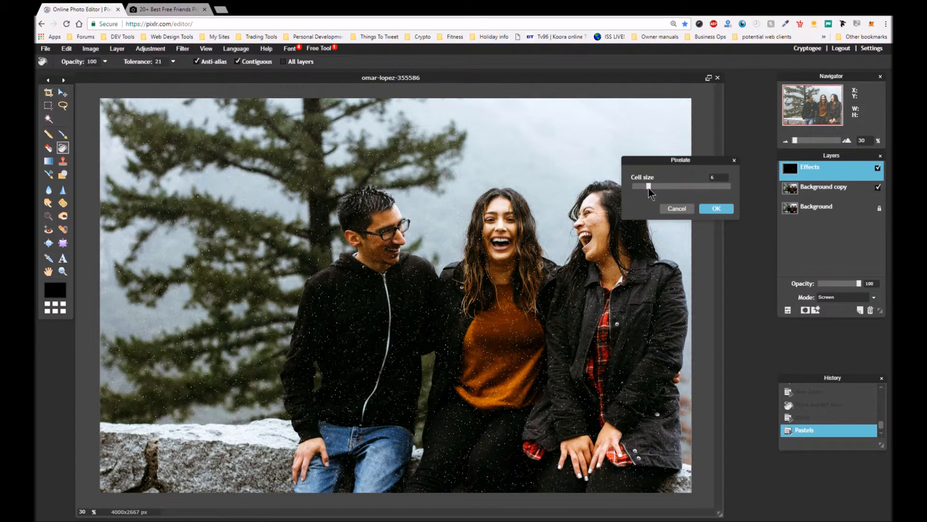
left_click_drag(648, 188, 669, 188)
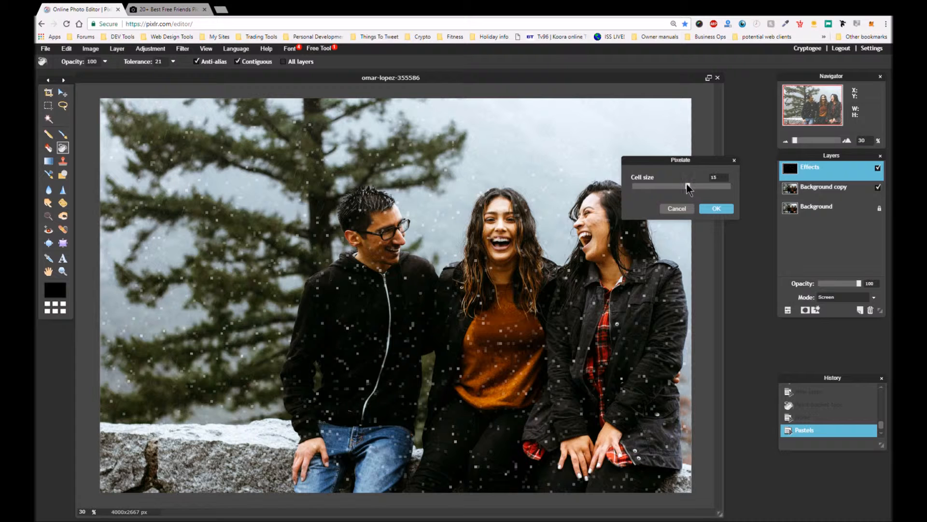
left_click_drag(683, 184, 675, 184)
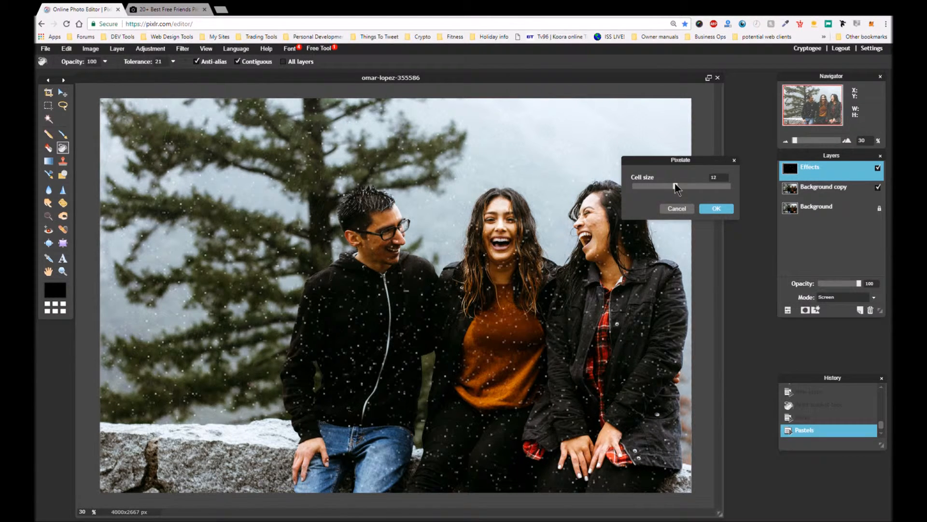
left_click(713, 209)
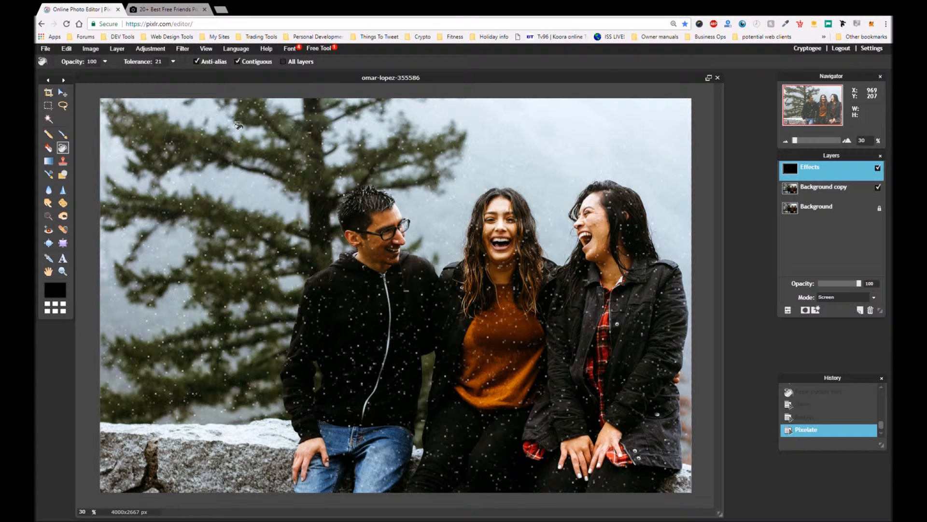
Step: Try the plain Blur filter on the Effects layer, check the flakes up close, and revert to the Pixelate state
left_click(183, 51)
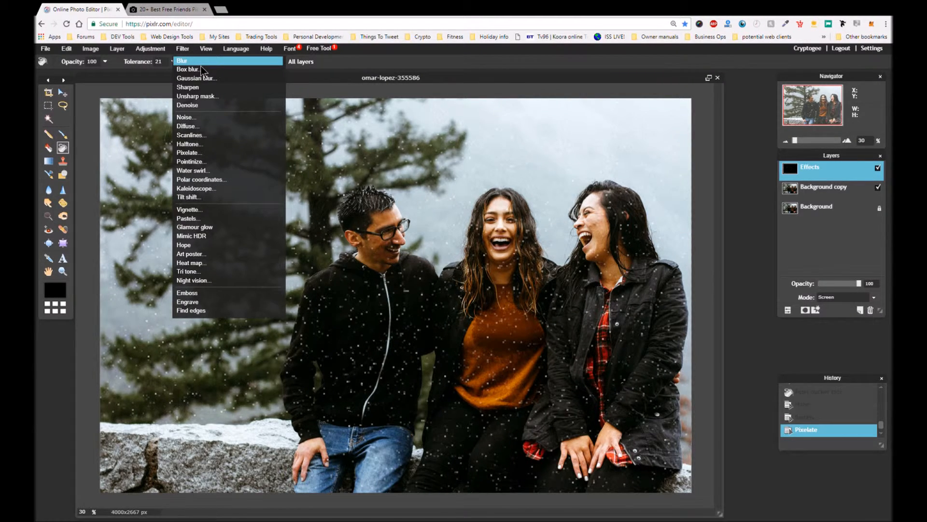
left_click(201, 66)
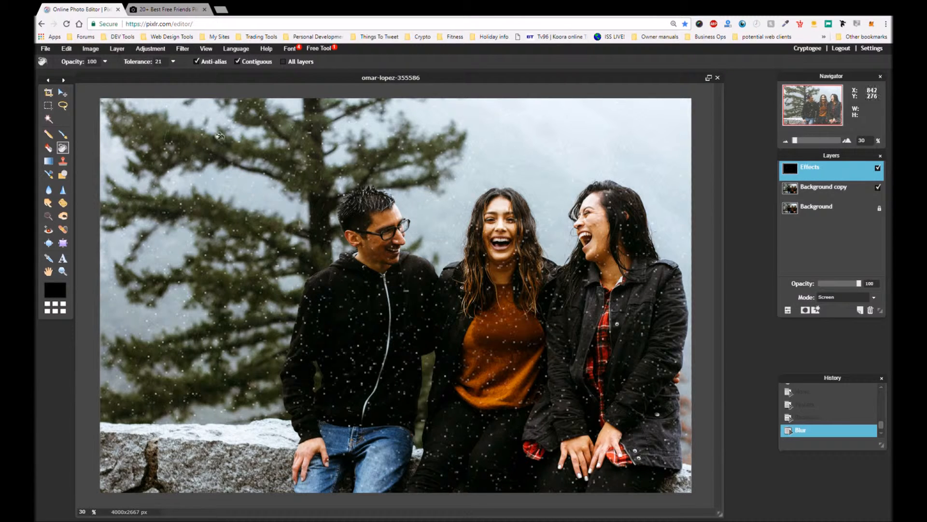
scroll(343, 282, "up", 2)
scroll(342, 281, "down", 4)
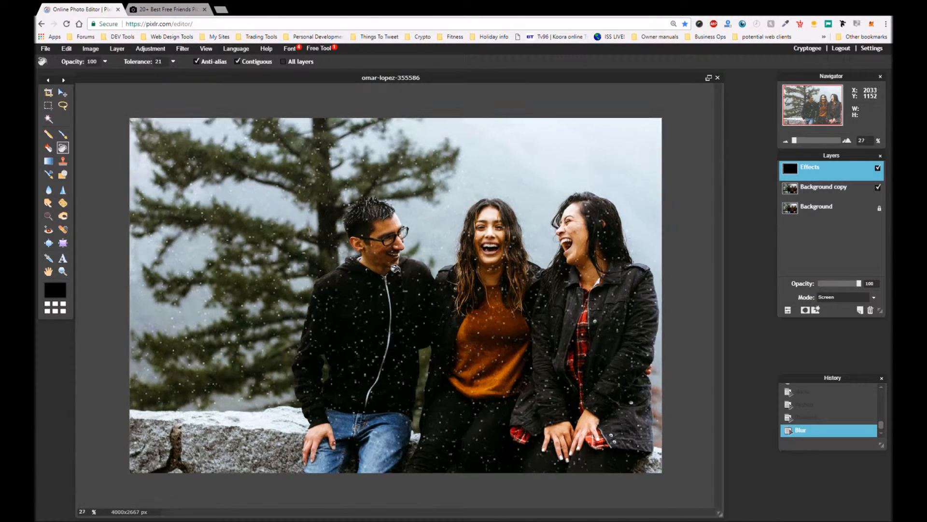
scroll(395, 268, "up", 4)
scroll(395, 268, "up", 5)
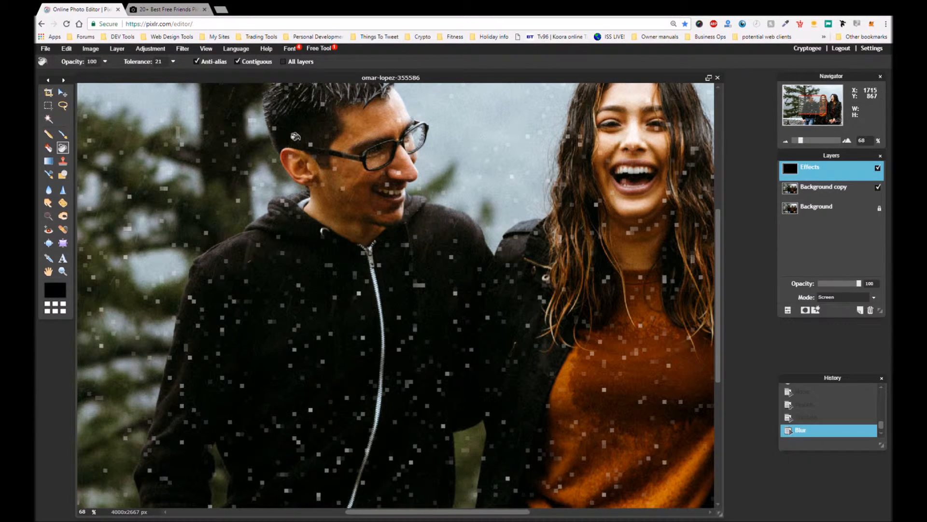
left_click(803, 423)
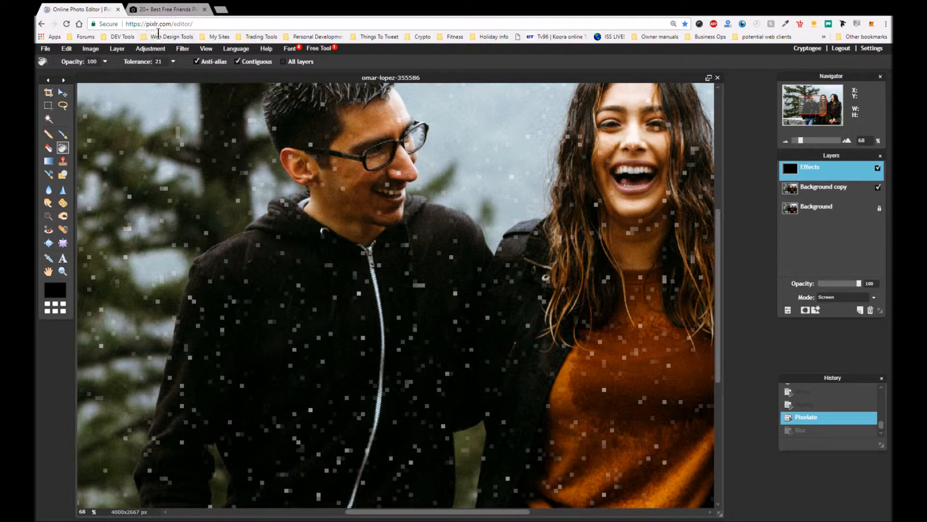
Step: Try a Gaussian blur of 36 on the Effects layer, inspect the snow at several zoom levels, and revert the blur
left_click(181, 48)
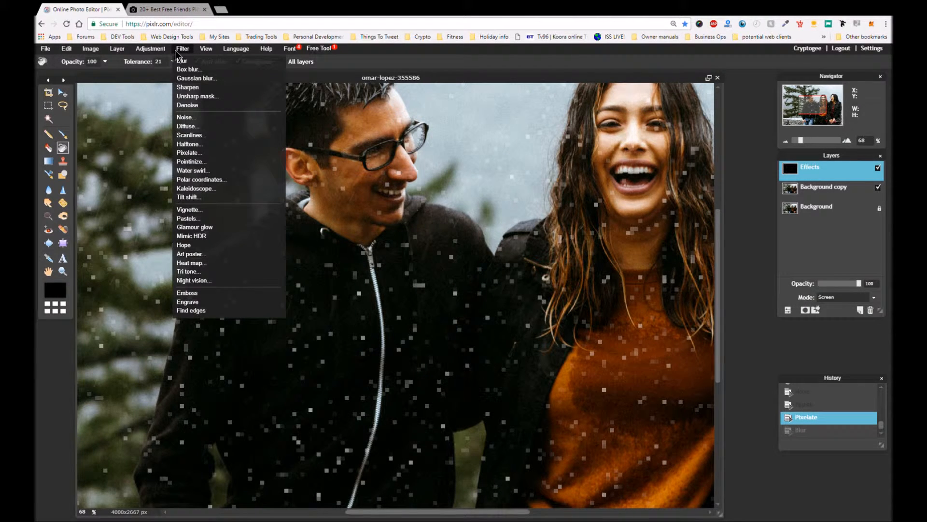
left_click(192, 81)
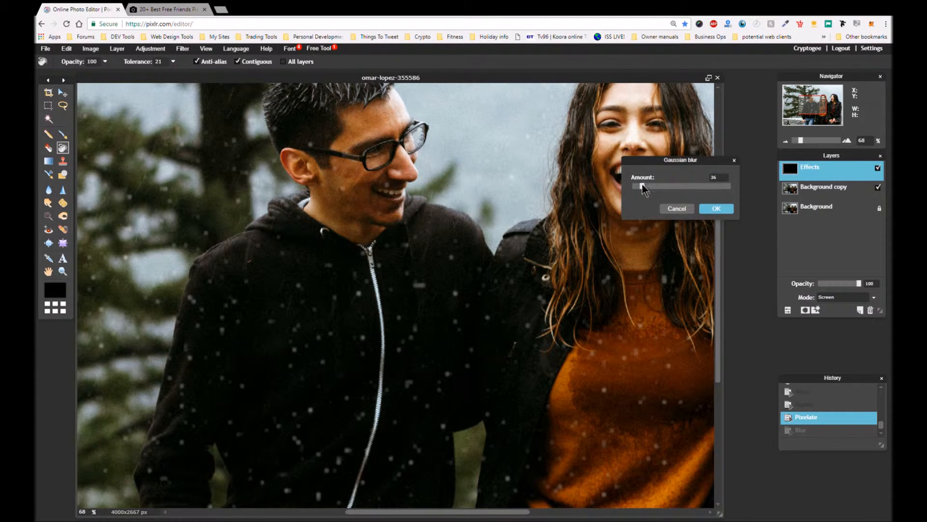
left_click(716, 209)
scroll(420, 269, "up", 2)
scroll(419, 269, "down", 2)
scroll(420, 266, "down", 2)
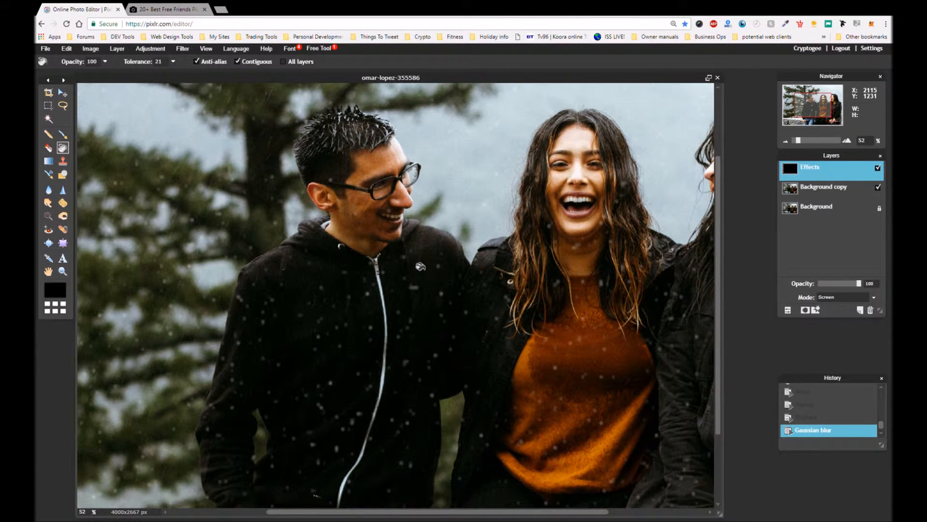
scroll(420, 266, "down", 2)
scroll(421, 267, "down", 2)
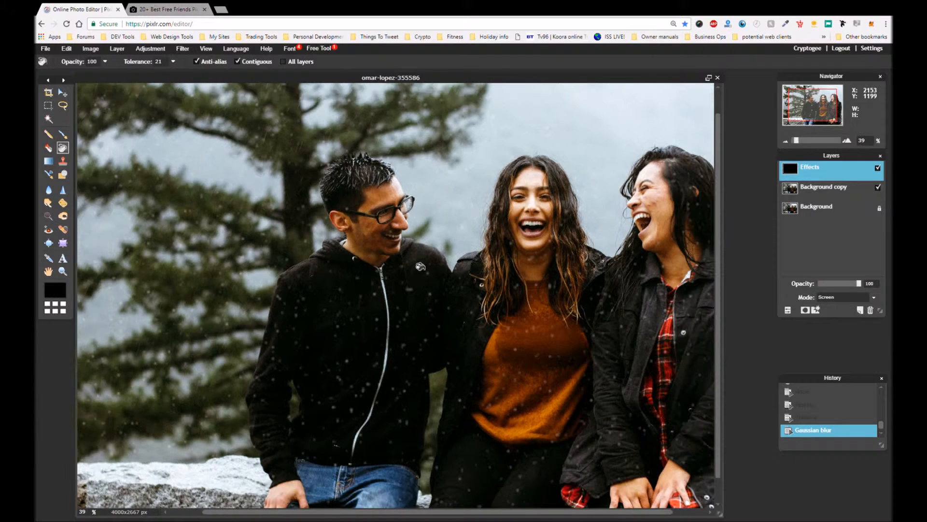
scroll(420, 266, "down", 1)
scroll(420, 266, "down", 2)
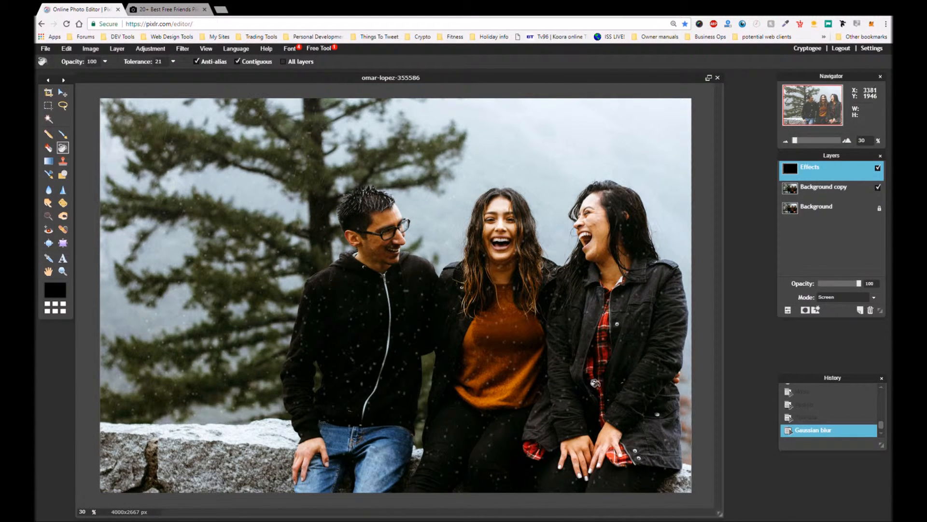
left_click(823, 417)
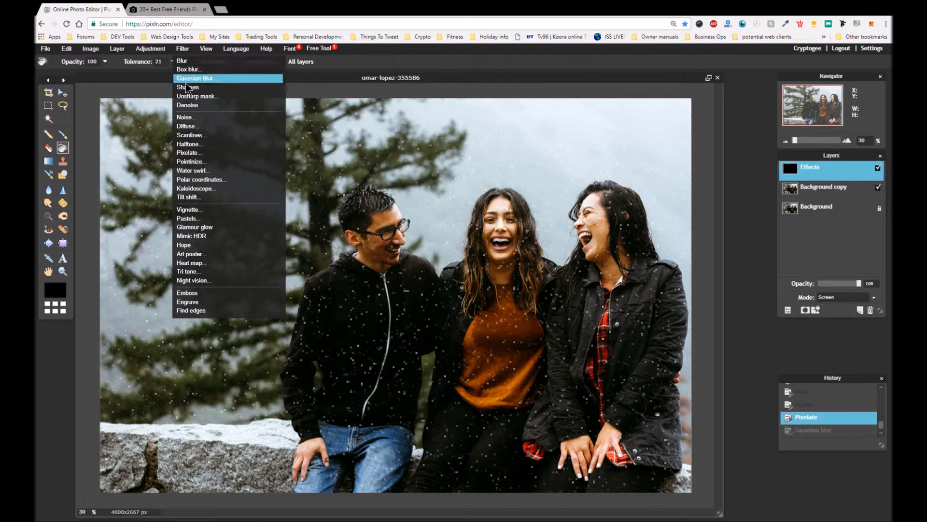
Step: Apply a Gaussian blur with an amount of 28 to the Effects layer and check the softened snow on the whole image
left_click(189, 79)
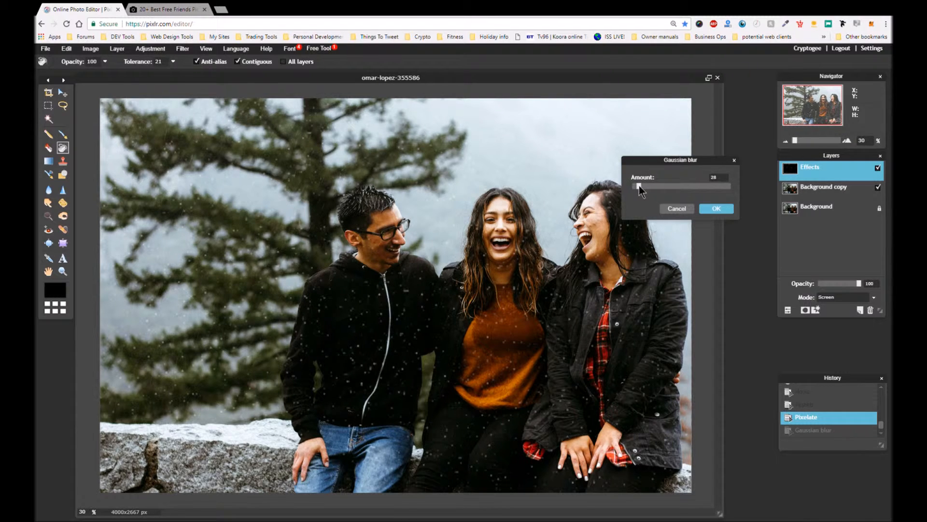
left_click(710, 209)
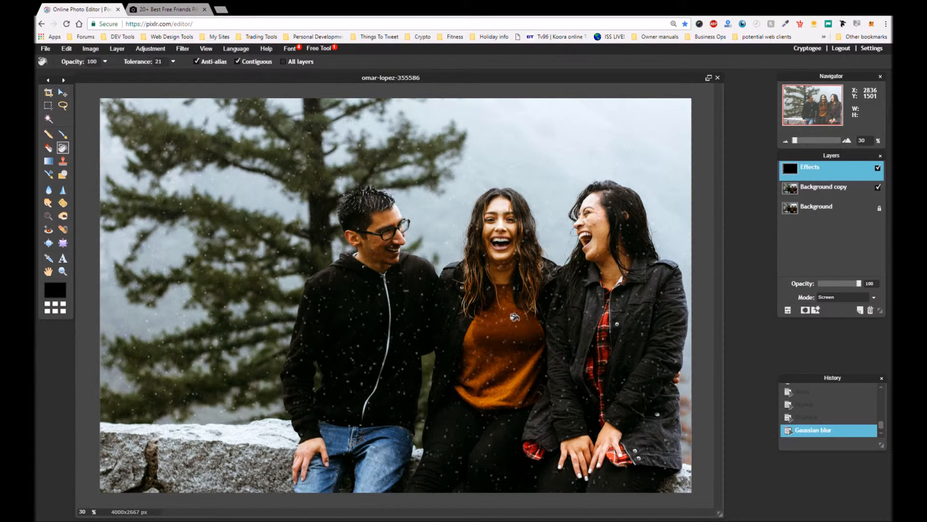
scroll(511, 318, "up", 1)
scroll(511, 318, "down", 2)
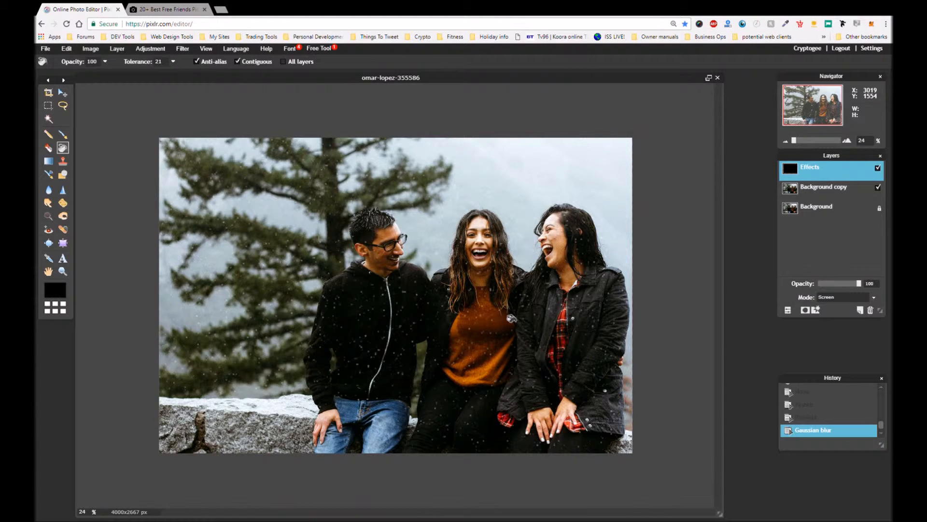
Step: Apply Curves to the Background copy layer with the Colder preset and the RGB curve pulled down below the midtones to darken the photo
left_click(835, 192)
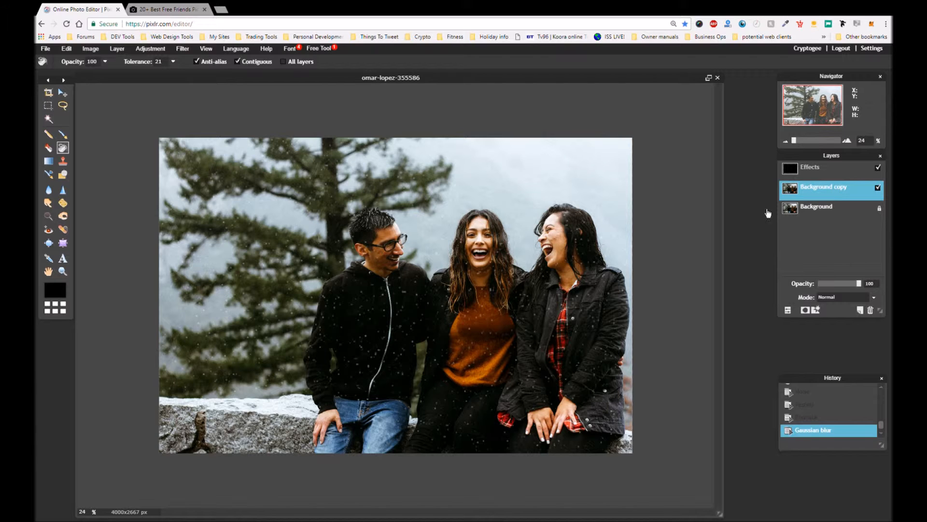
left_click(181, 49)
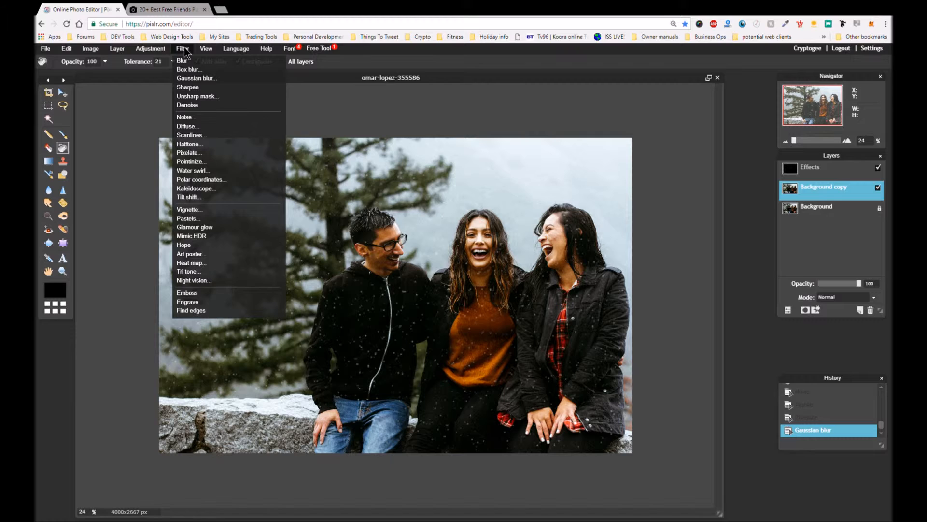
mouse_move(157, 52)
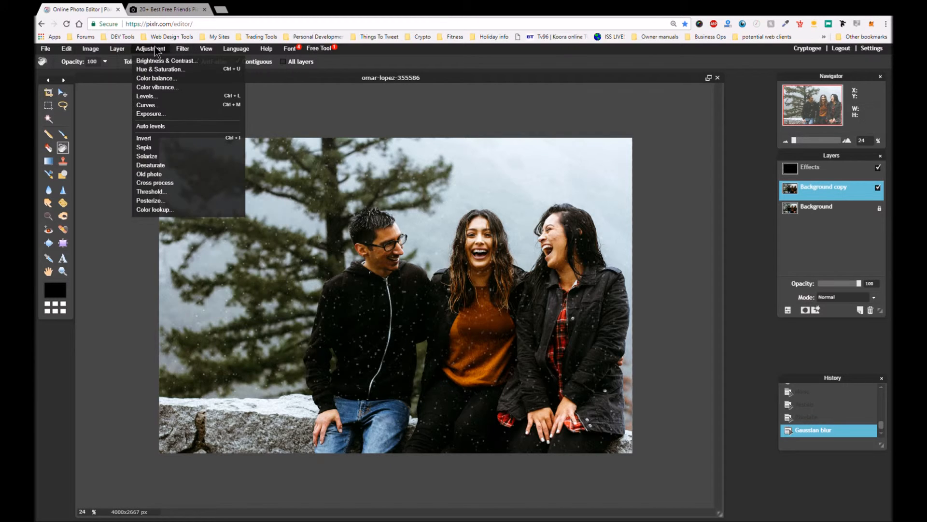
left_click(155, 105)
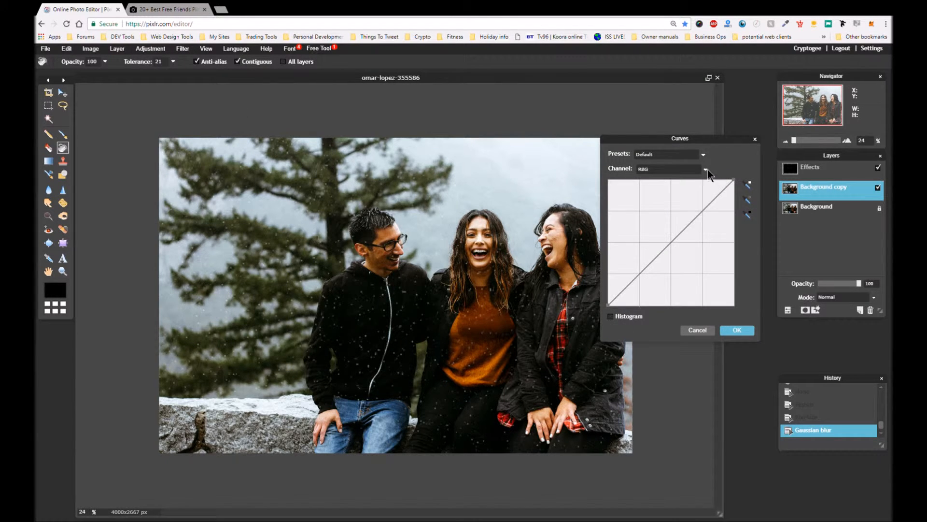
left_click(697, 155)
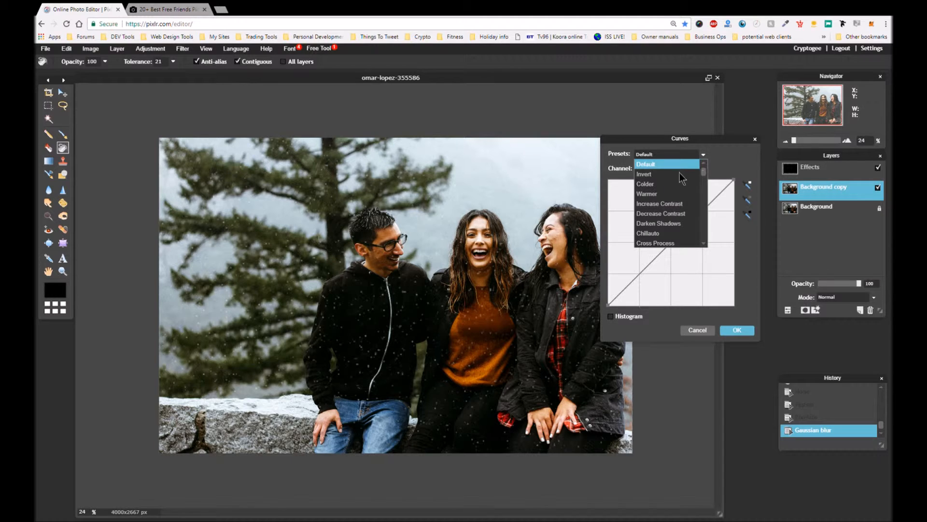
left_click(671, 182)
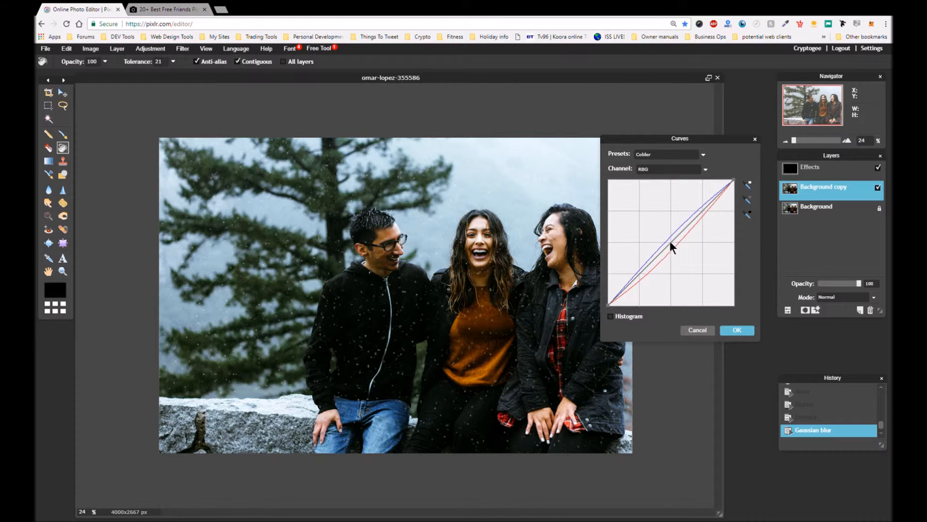
left_click_drag(669, 241, 650, 277)
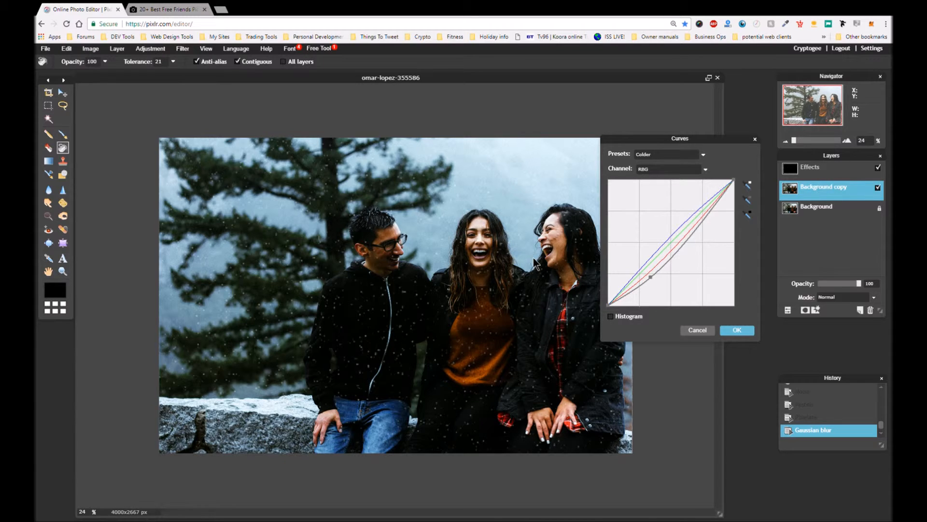
left_click(736, 331)
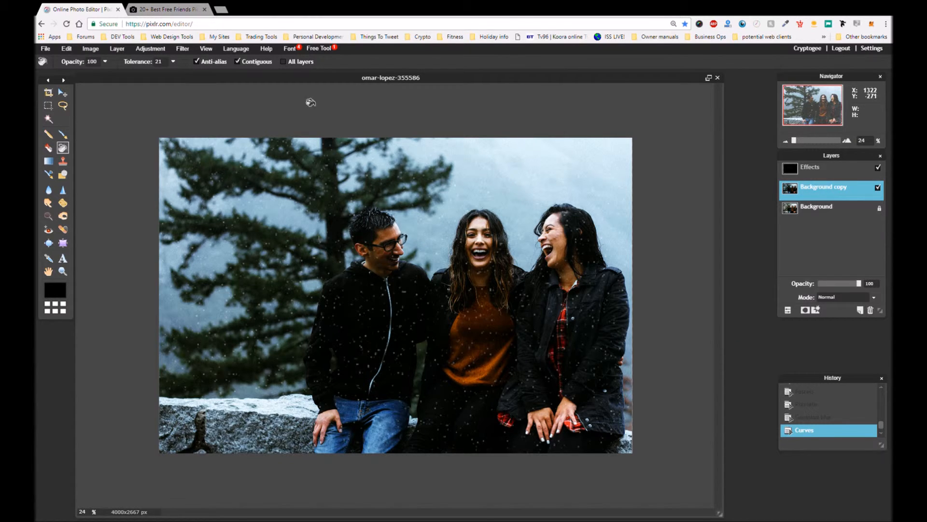
Step: Merge the Effects snow layer down into the Background copy layer
left_click(845, 174)
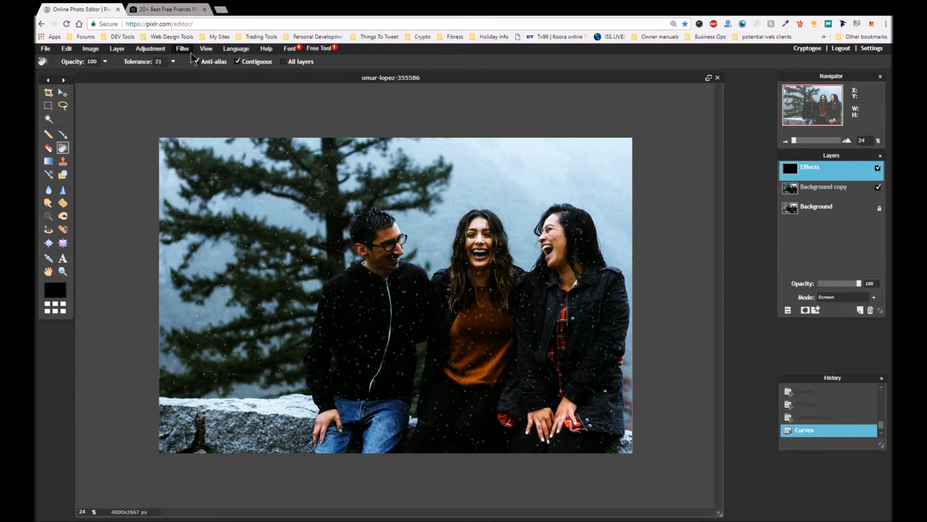
left_click(123, 51)
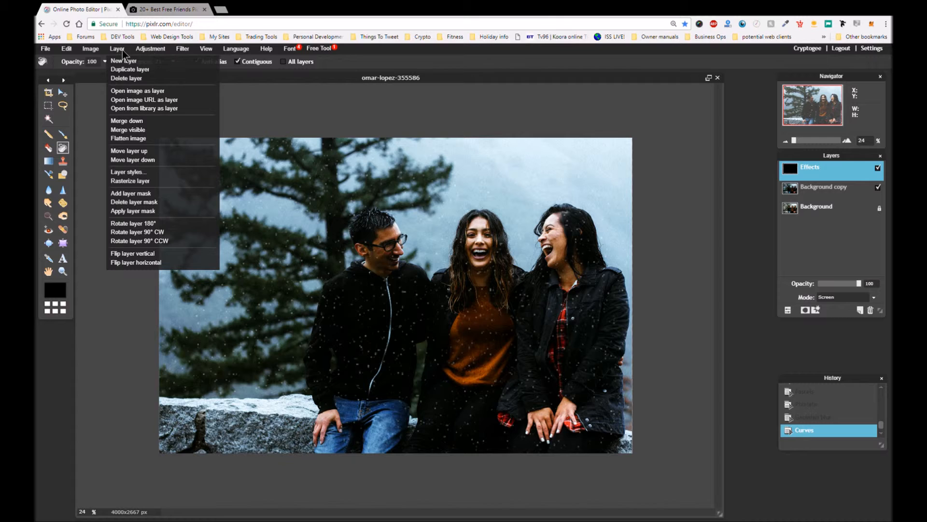
left_click(125, 121)
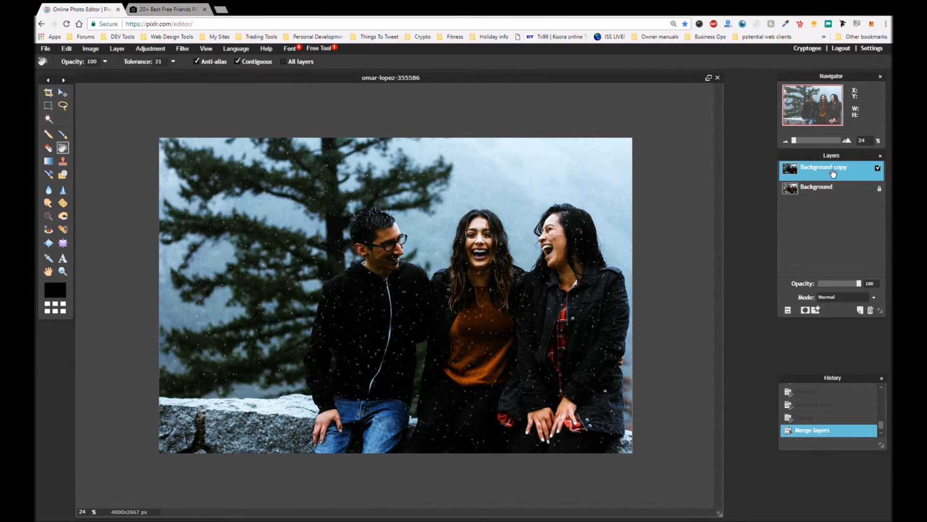
Step: Compare the snowy Background copy with the original photo by toggling its visibility, leaving it shown, and examine the result at several zoom levels
left_click(878, 168)
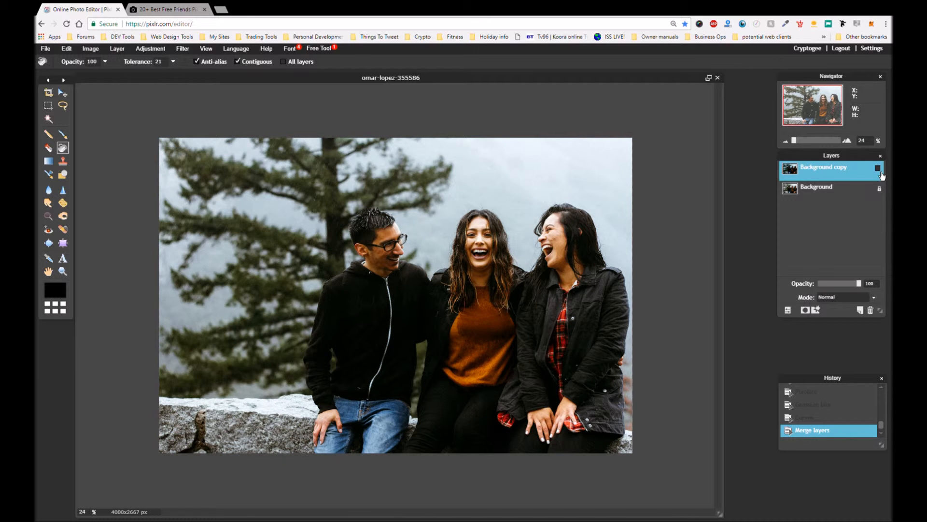
left_click(878, 168)
left_click(878, 168)
left_click(878, 168)
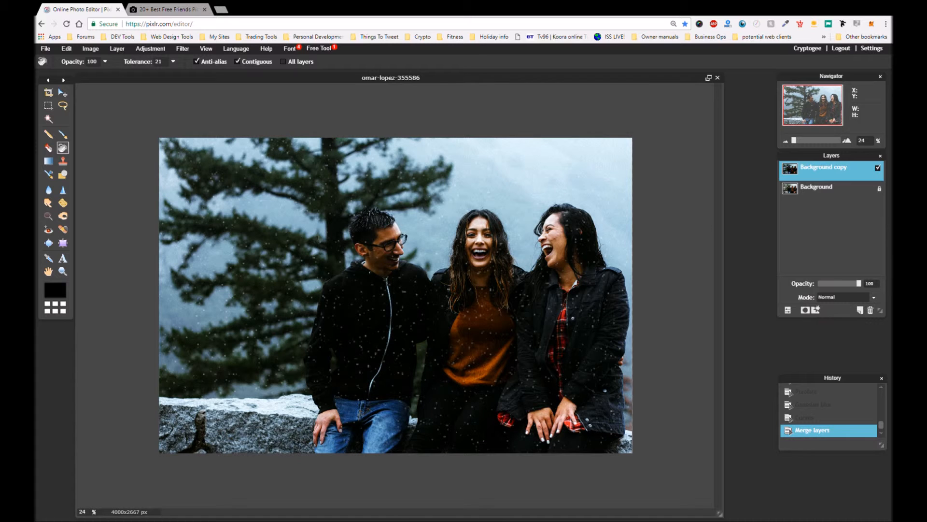
scroll(353, 240, "up", 2)
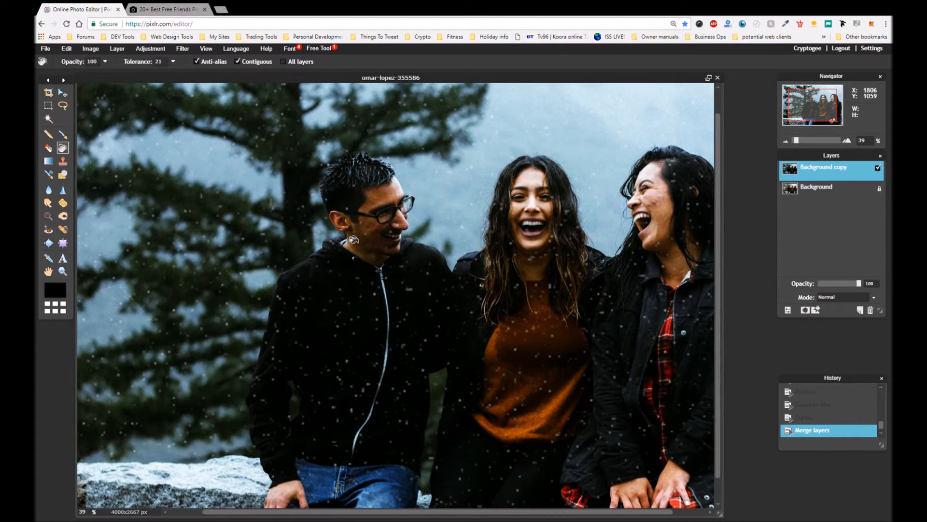
left_click(878, 168)
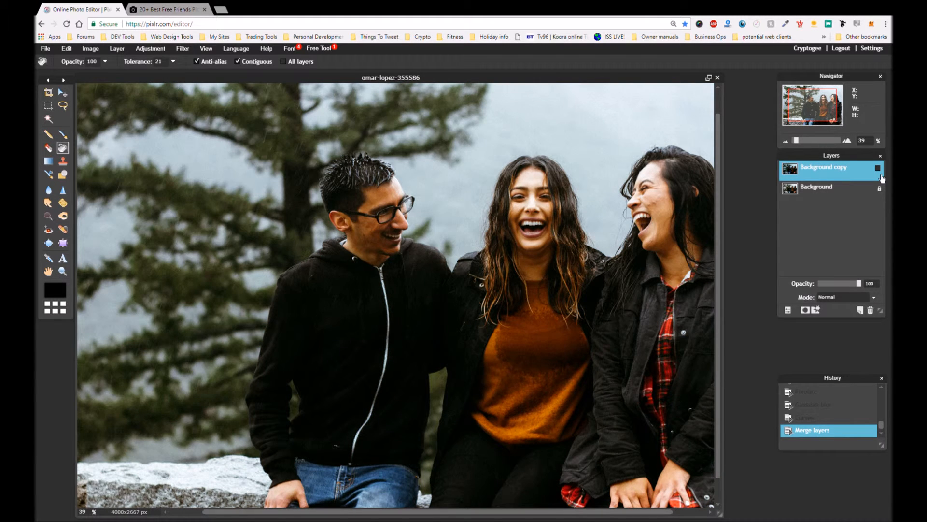
left_click(878, 168)
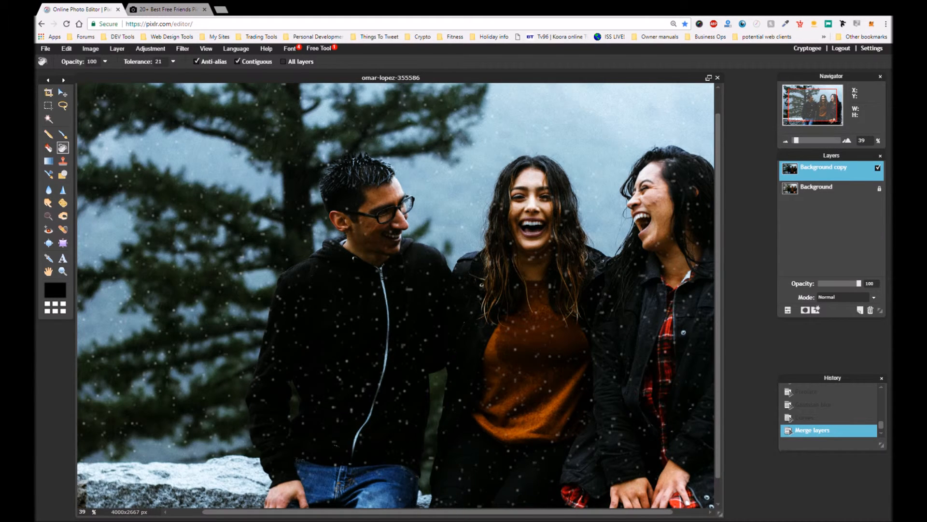
scroll(494, 252, "down", 1)
scroll(494, 252, "down", 1)
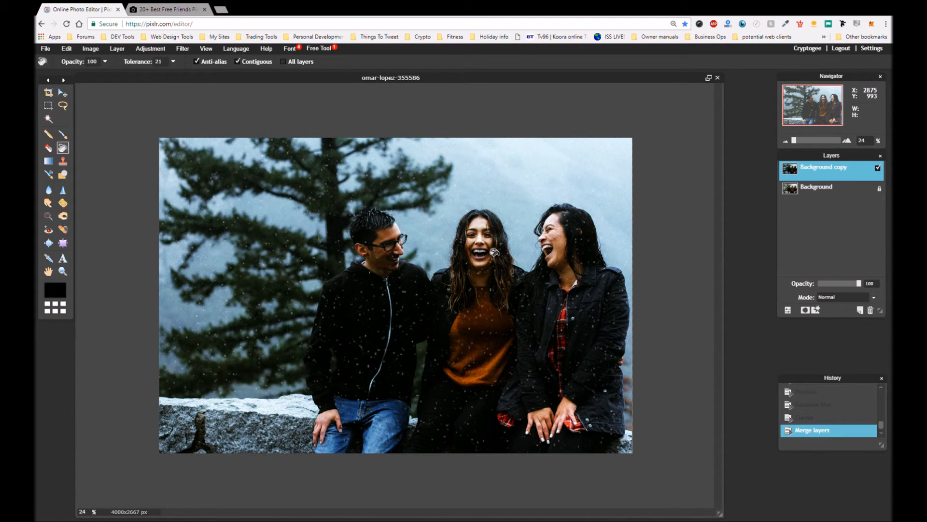
scroll(494, 252, "up", 1)
scroll(494, 251, "down", 1)
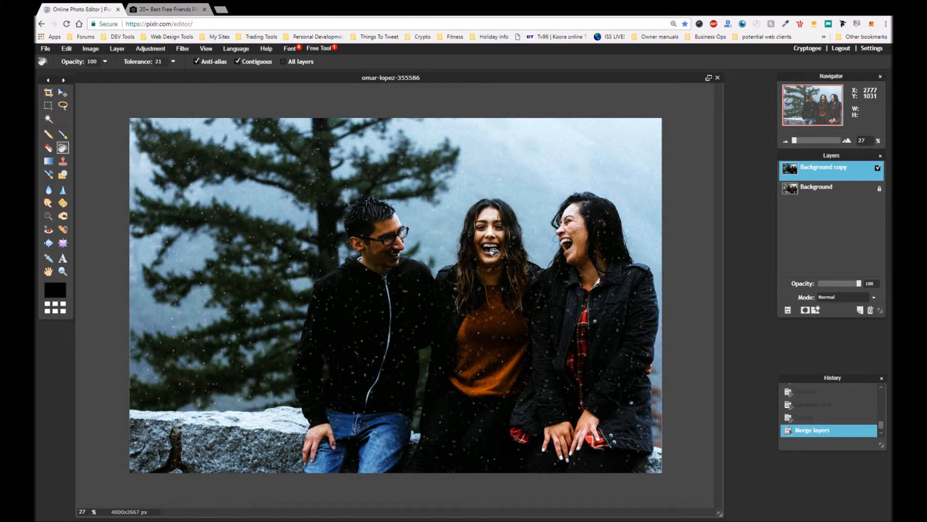
scroll(494, 251, "up", 1)
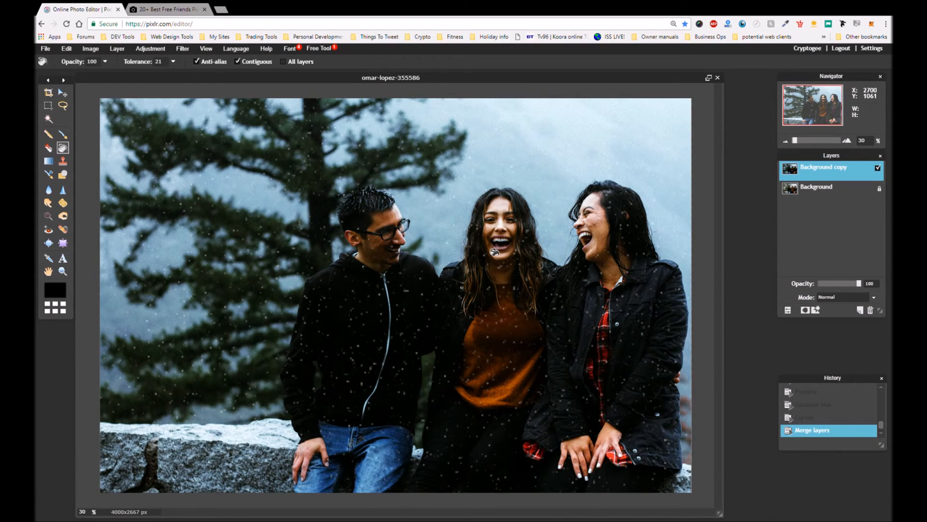